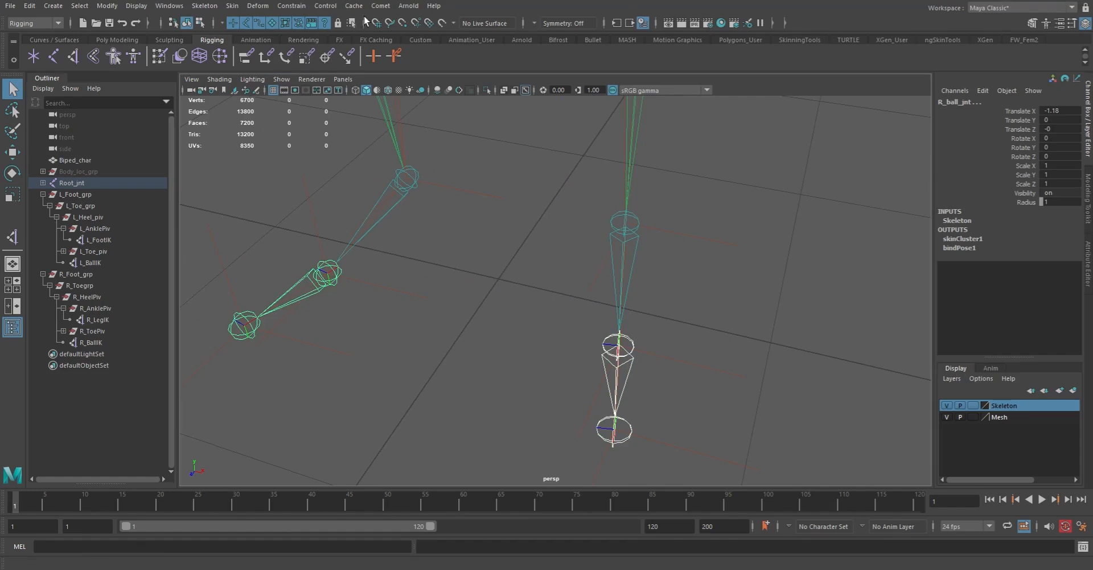
Step: Create a Comet circleY control curve at each of the two selected ball joints
{"action": "left_click", "coordinate": [381, 5]}
{"action": "mouse_move", "coordinate": [407, 50]}
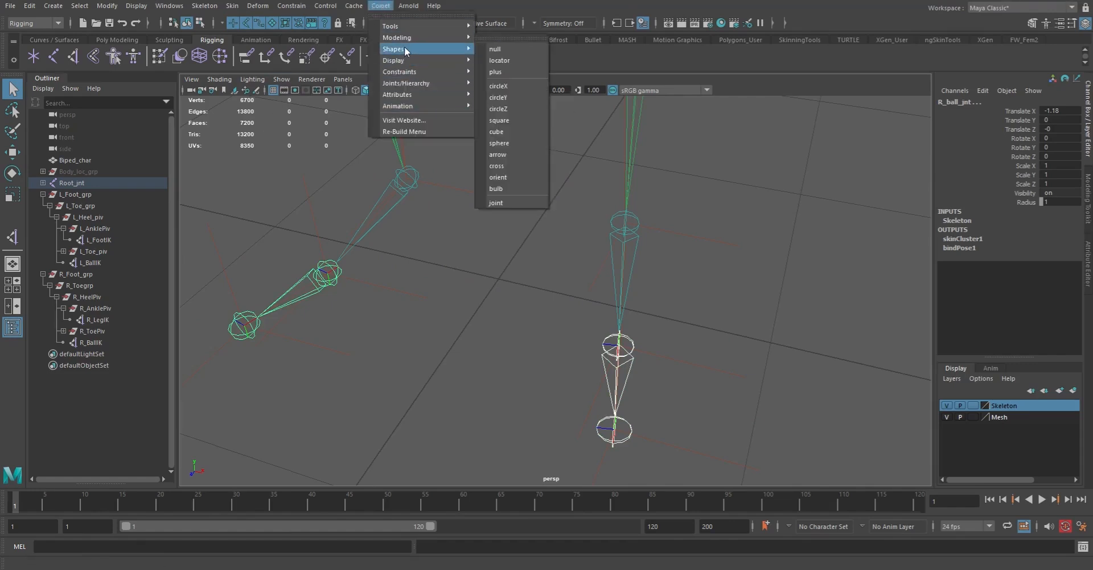
{"action": "left_click", "coordinate": [528, 97]}
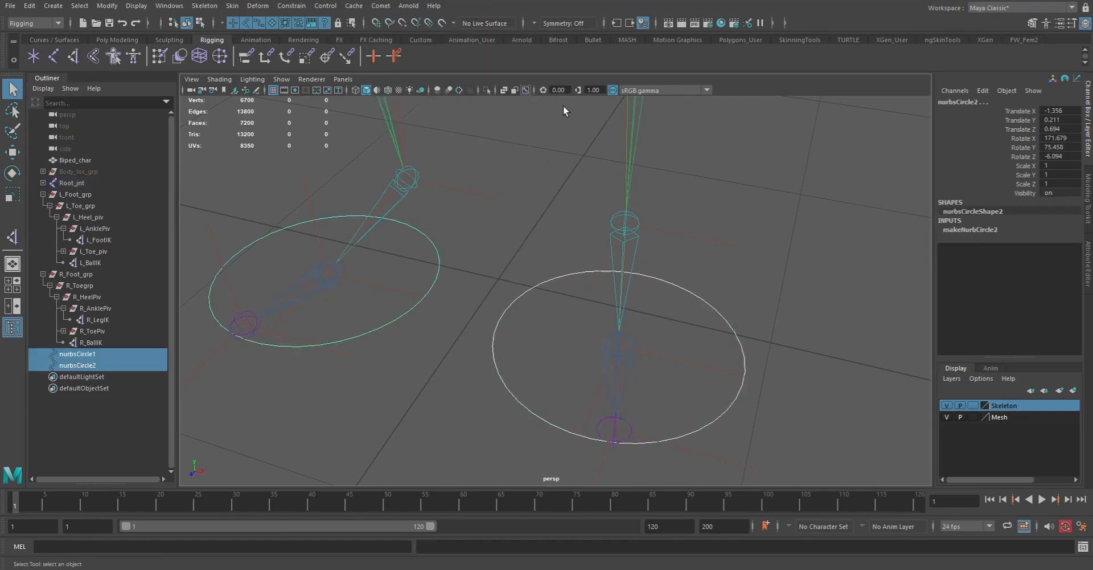
Step: Switch to component selection and select all control points of both circles for scaling
{"action": "right_click_drag", "start_coordinate": [700, 194], "coordinate": [442, 184], "text": "alt"}
{"action": "left_click_drag", "start_coordinate": [442, 184], "coordinate": [466, 172], "text": "alt"}
{"action": "right_click_drag", "start_coordinate": [465, 172], "coordinate": [573, 233], "text": "alt"}
{"action": "mouse_move", "coordinate": [573, 233]}
{"action": "middle_mouse_down", "text": "alt"}
{"action": "mouse_move", "coordinate": [527, 175]}
{"action": "mouse_move", "coordinate": [529, 200]}
{"action": "mouse_move", "coordinate": [554, 223]}
{"action": "middle_mouse_up", "text": "alt"}
{"action": "scroll", "coordinate": [547, 222], "scroll_direction": "up", "scroll_amount": 2}
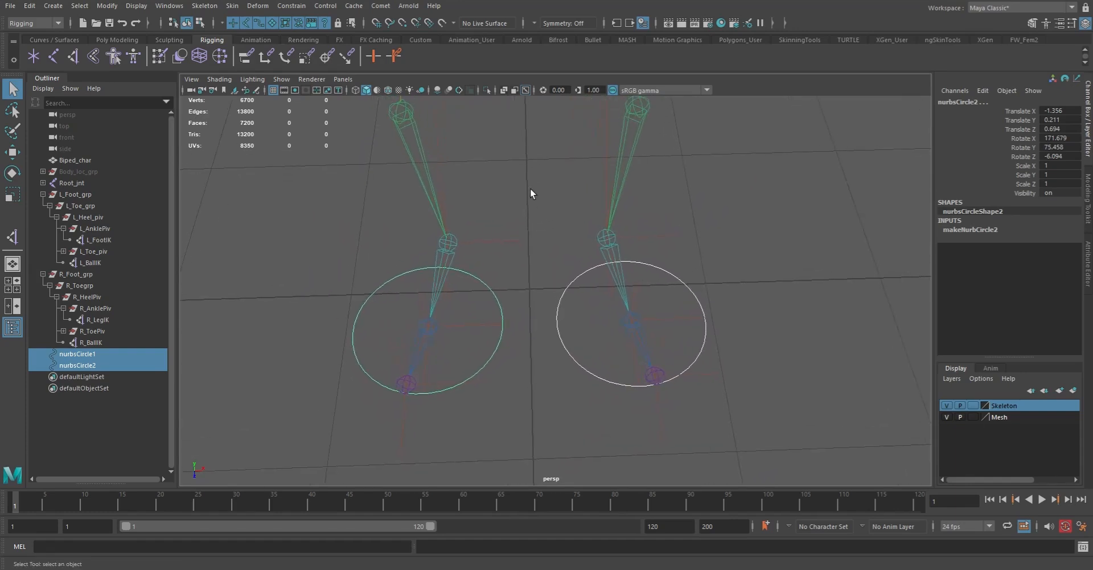
{"action": "key", "text": "F8"}
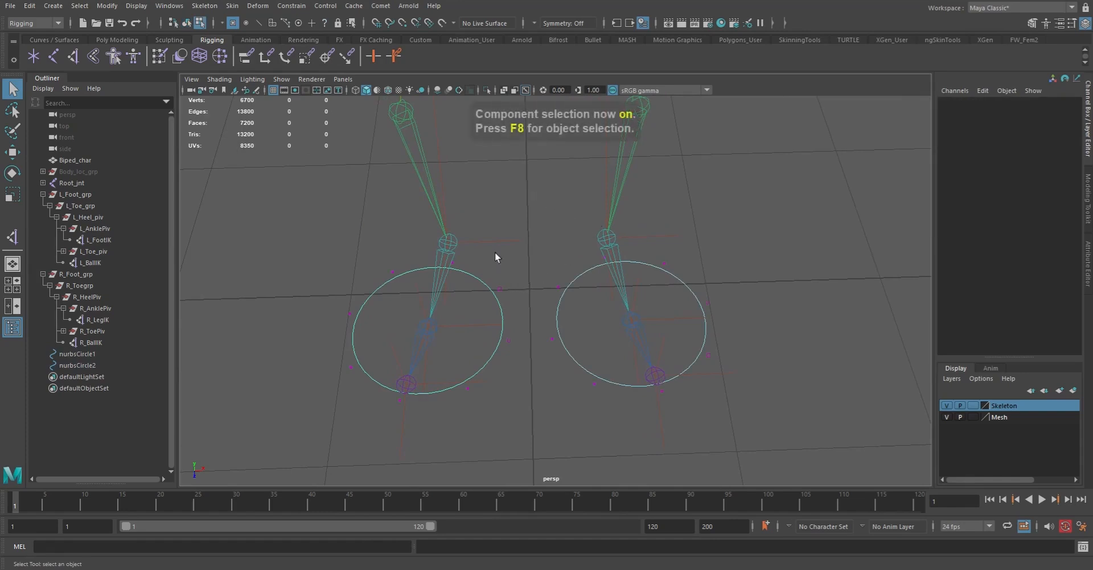
{"action": "left_click_drag", "start_coordinate": [277, 186], "coordinate": [788, 457]}
{"action": "key", "text": "r"}
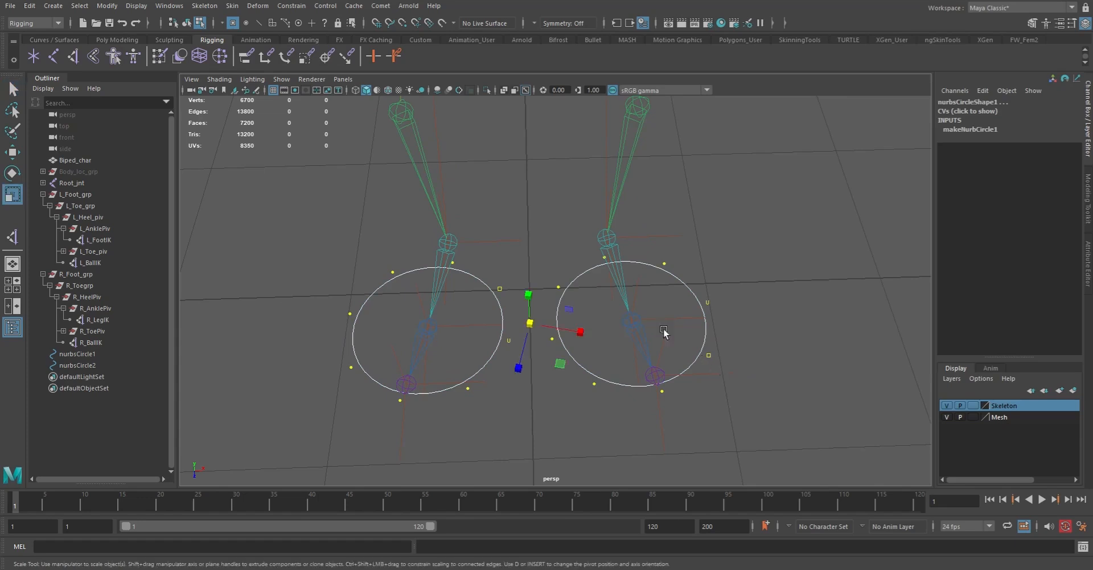
{"action": "key", "text": "Insert"}
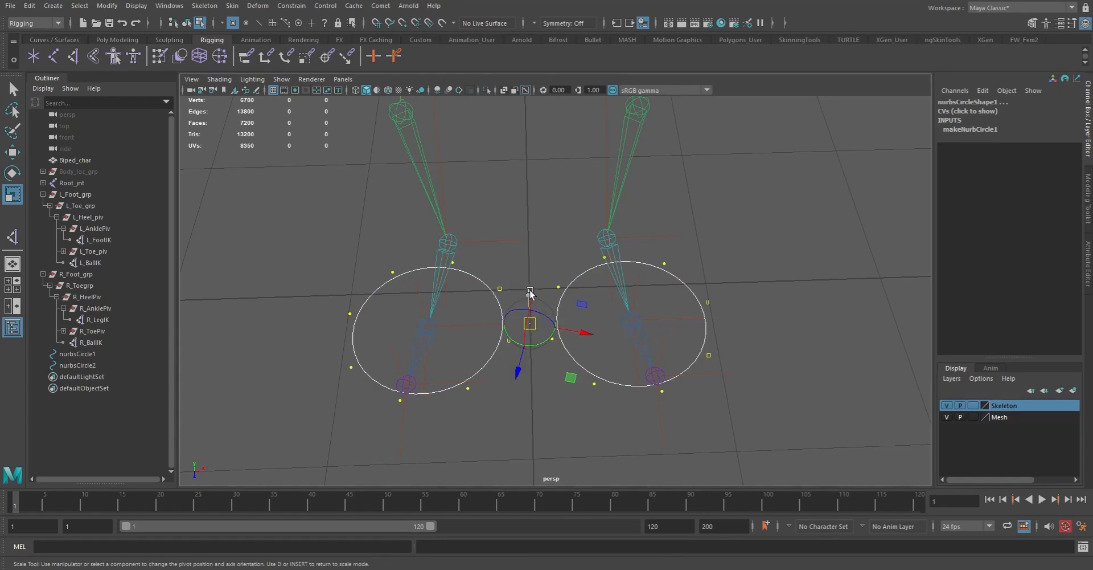
{"action": "left_click", "coordinate": [521, 271]}
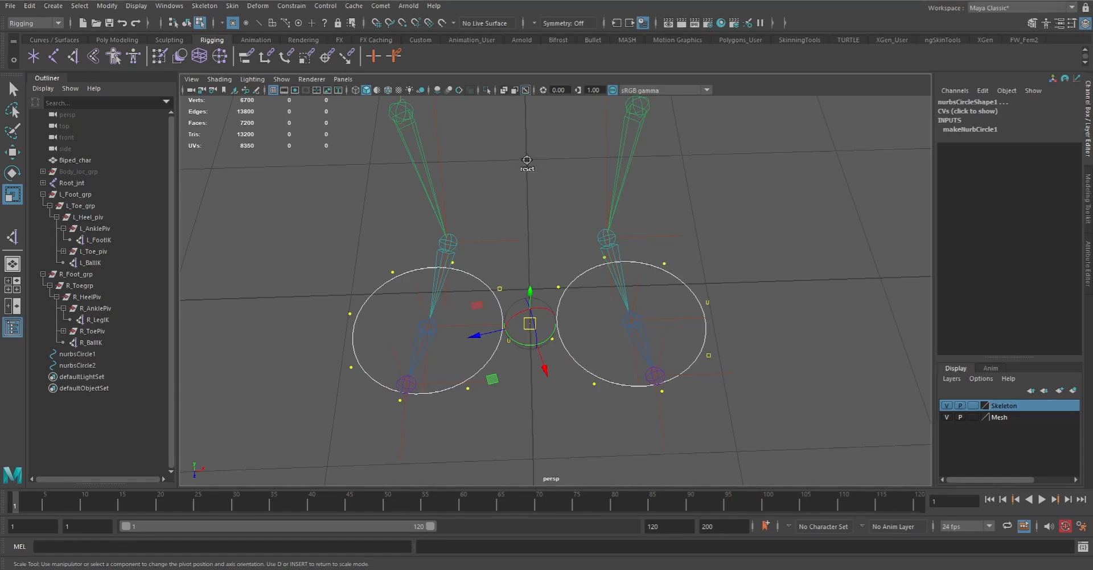
{"action": "middle_click_drag", "start_coordinate": [527, 167], "coordinate": [547, 266]}
{"action": "key", "text": "ctrl+z"}
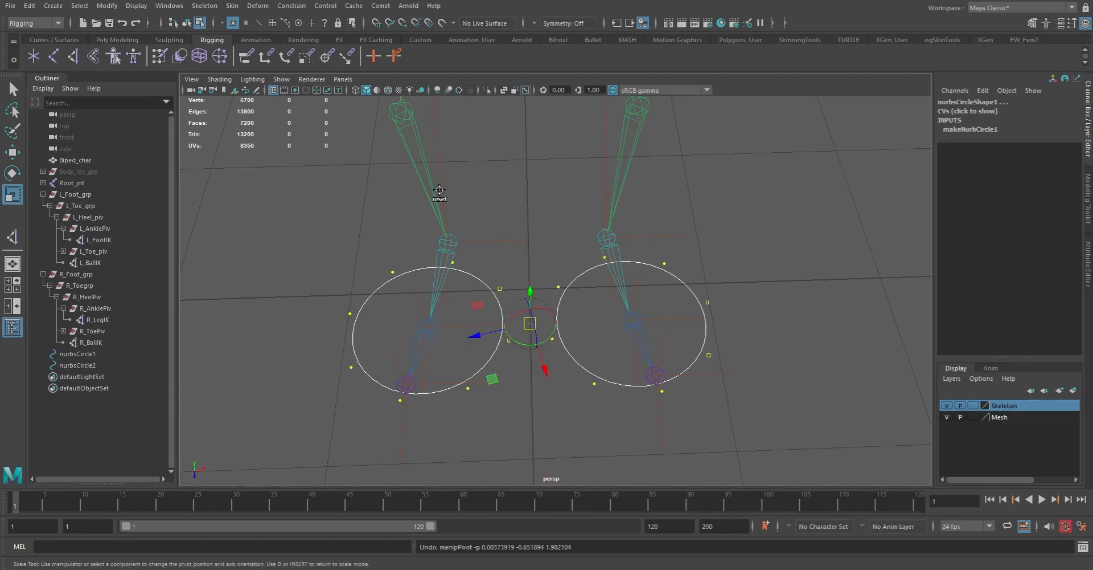
{"action": "key", "text": "d"}
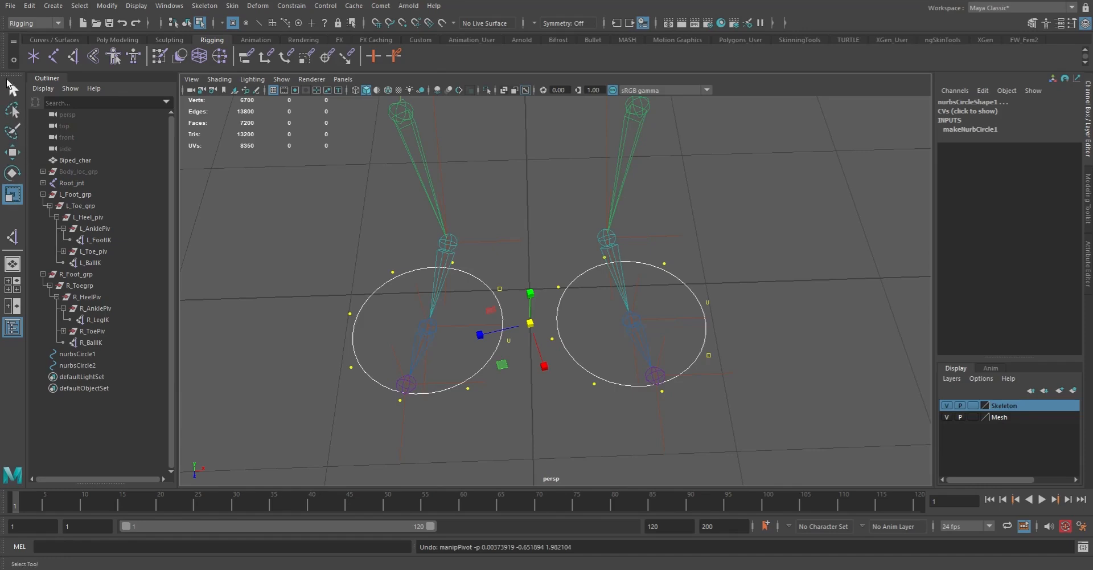
Step: Reset the Move tool to its default settings
{"action": "key", "text": "w"}
{"action": "left_click_drag", "start_coordinate": [287, 218], "coordinate": [284, 188]}
{"action": "left_click_drag", "start_coordinate": [309, 224], "coordinate": [309, 224]}
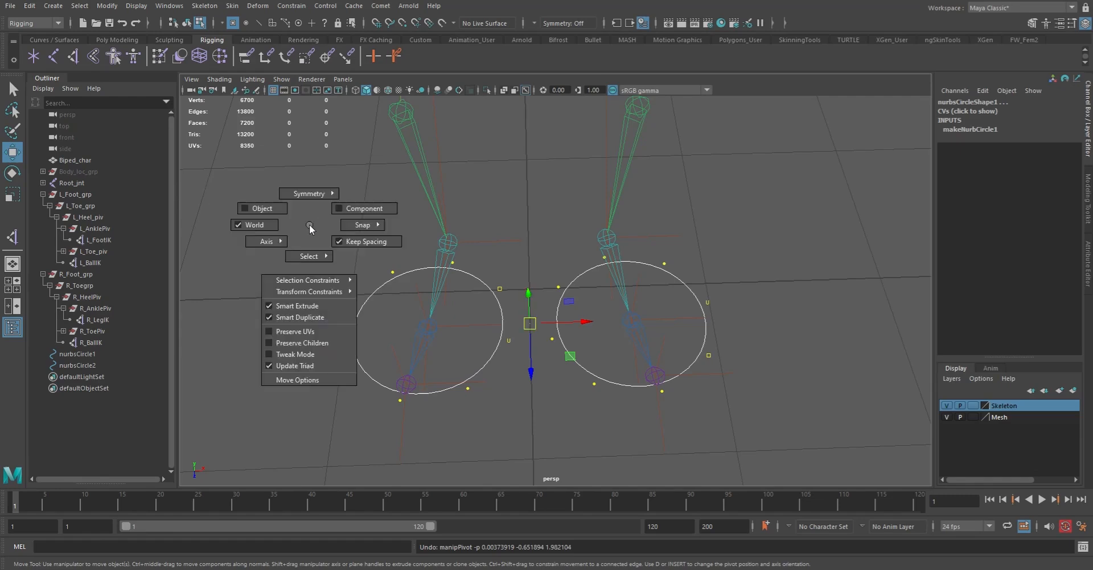
{"action": "left_click_drag", "start_coordinate": [309, 224], "coordinate": [303, 384]}
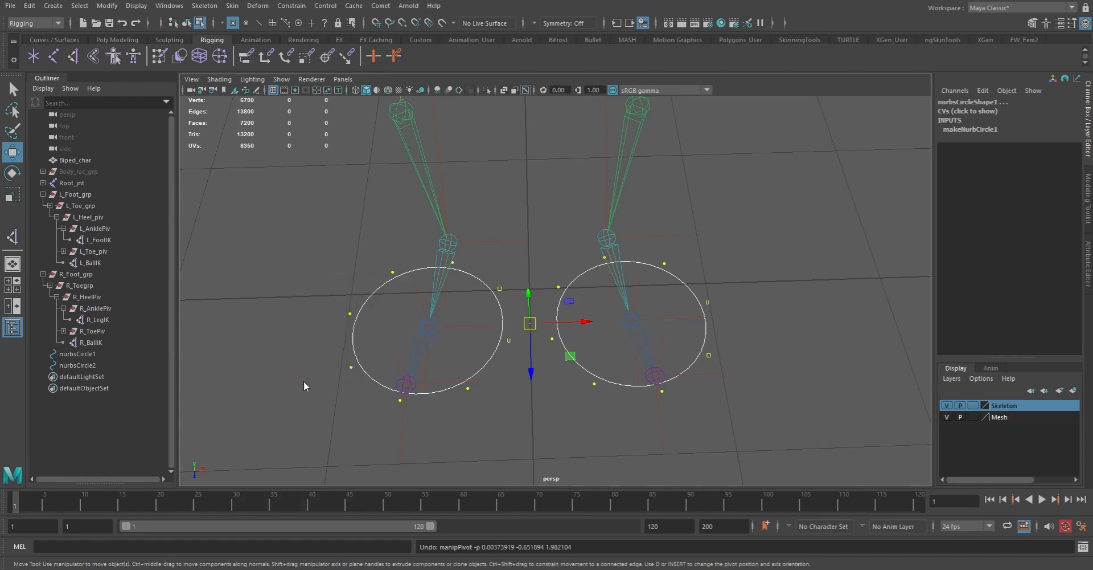
{"action": "left_click", "coordinate": [293, 107]}
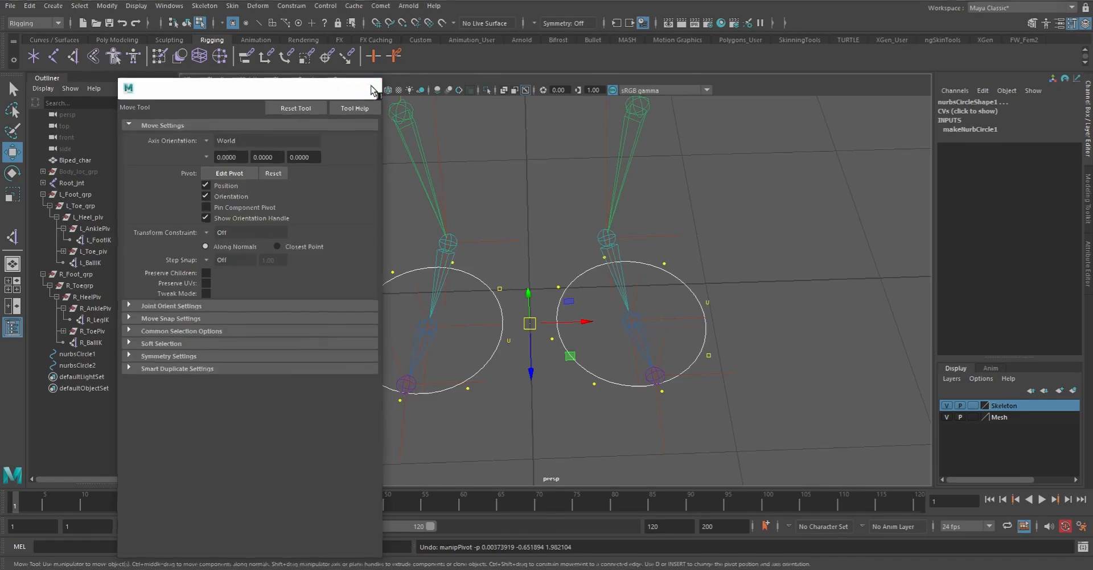
{"action": "left_click", "coordinate": [371, 89]}
Step: Turn on Scale Object Center for the Scale tool and squash both circles into narrow ovals along the feet
{"action": "key", "text": "r"}
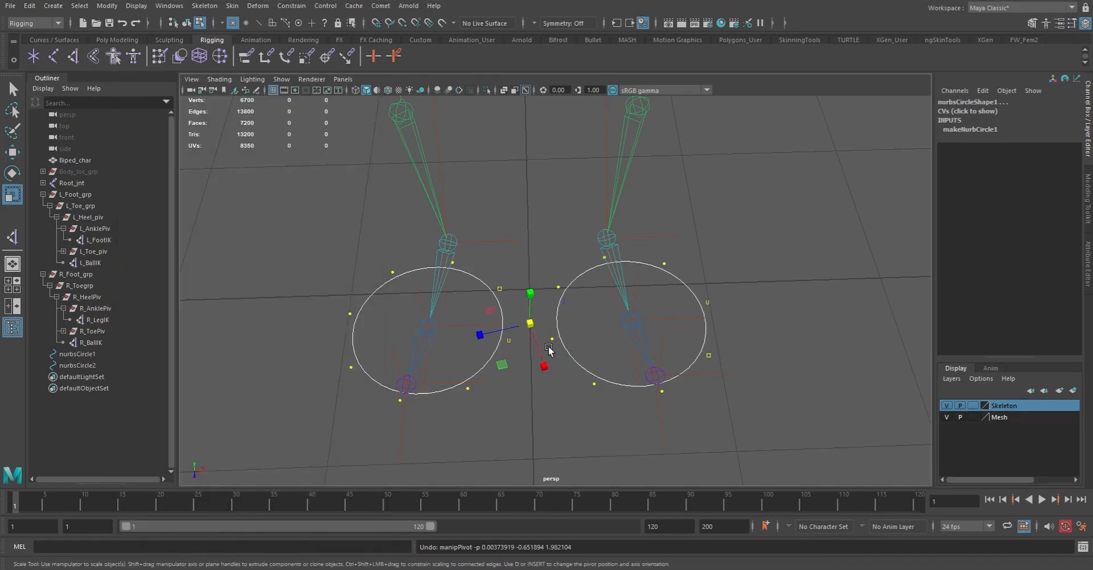
{"action": "left_click_drag", "start_coordinate": [481, 334], "coordinate": [487, 334]}
{"action": "key", "text": "ctrl+z"}
{"action": "left_click", "coordinate": [492, 333]}
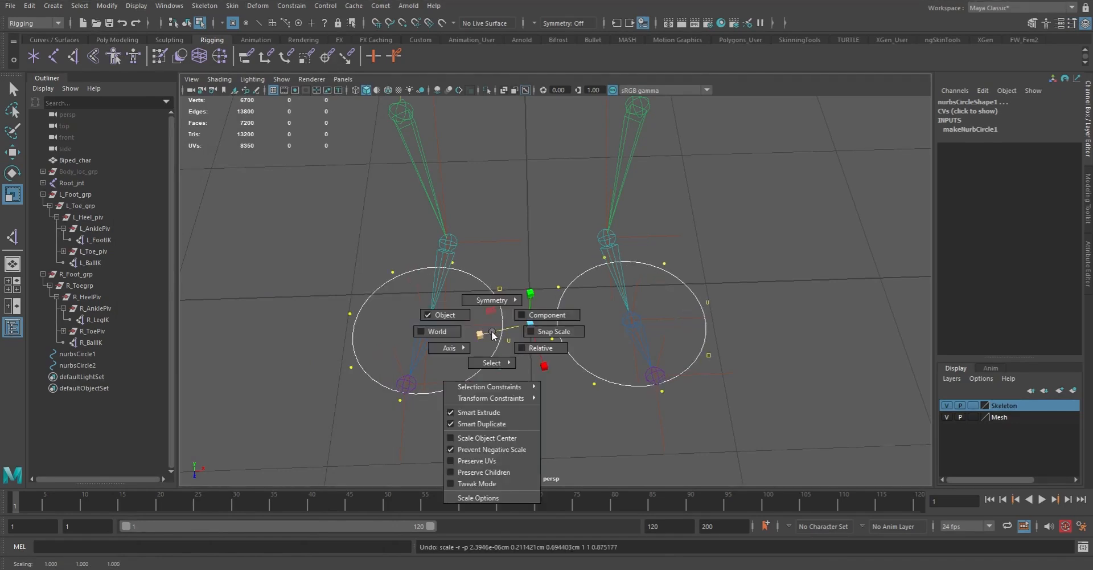
{"action": "left_click", "coordinate": [497, 436]}
{"action": "left_click_drag", "start_coordinate": [583, 330], "coordinate": [609, 320]}
{"action": "left_click_drag", "start_coordinate": [653, 368], "coordinate": [659, 376]}
Step: Display the character's polygon meshes in the viewport alongside the foot curves
{"action": "left_click_drag", "start_coordinate": [573, 367], "coordinate": [572, 319], "text": "alt"}
{"action": "key", "text": "w"}
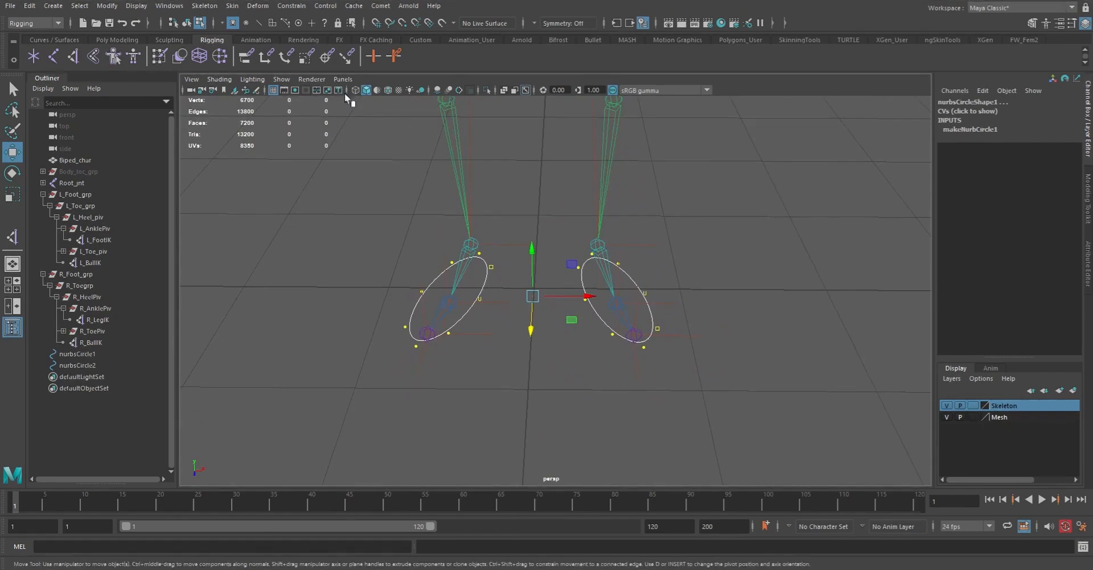
{"action": "left_click", "coordinate": [281, 79]}
{"action": "left_click", "coordinate": [315, 196]}
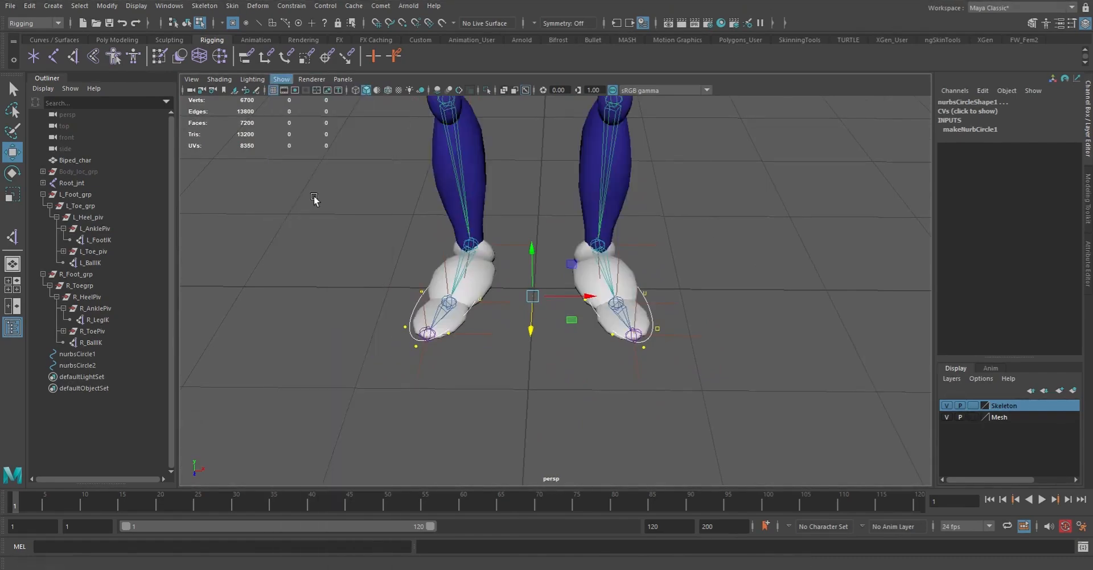
{"action": "left_click_drag", "start_coordinate": [712, 264], "coordinate": [762, 306], "text": "alt"}
{"action": "right_click_drag", "start_coordinate": [762, 307], "coordinate": [776, 324], "text": "alt"}
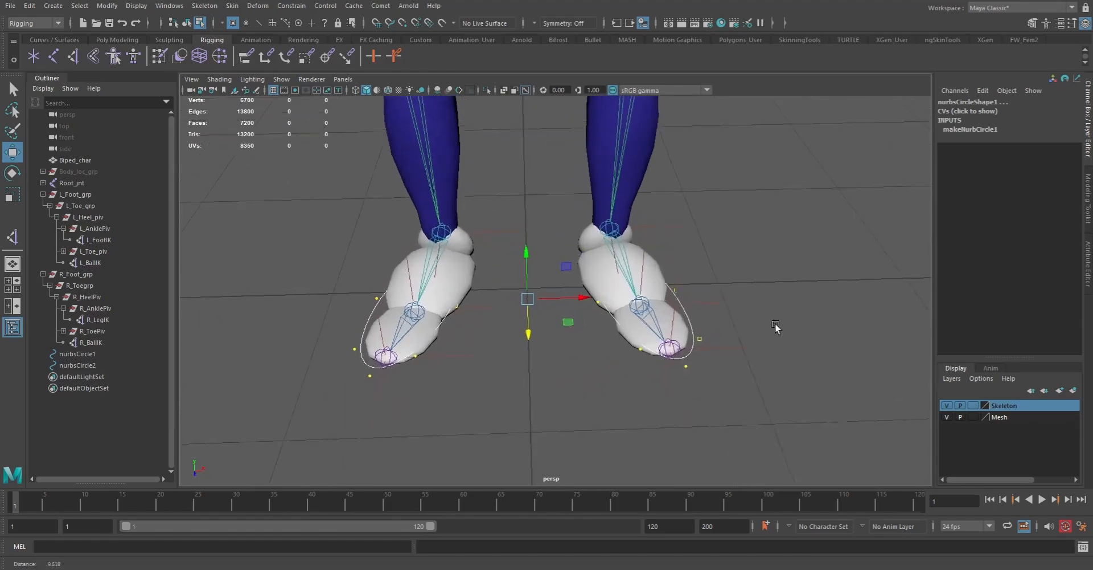
Step: Scale up the control points of both ovals so the curves surround the feet
{"action": "left_click", "coordinate": [605, 313]}
{"action": "key", "text": "r"}
{"action": "left_click_drag", "start_coordinate": [642, 307], "coordinate": [769, 297]}
{"action": "key", "text": "w"}
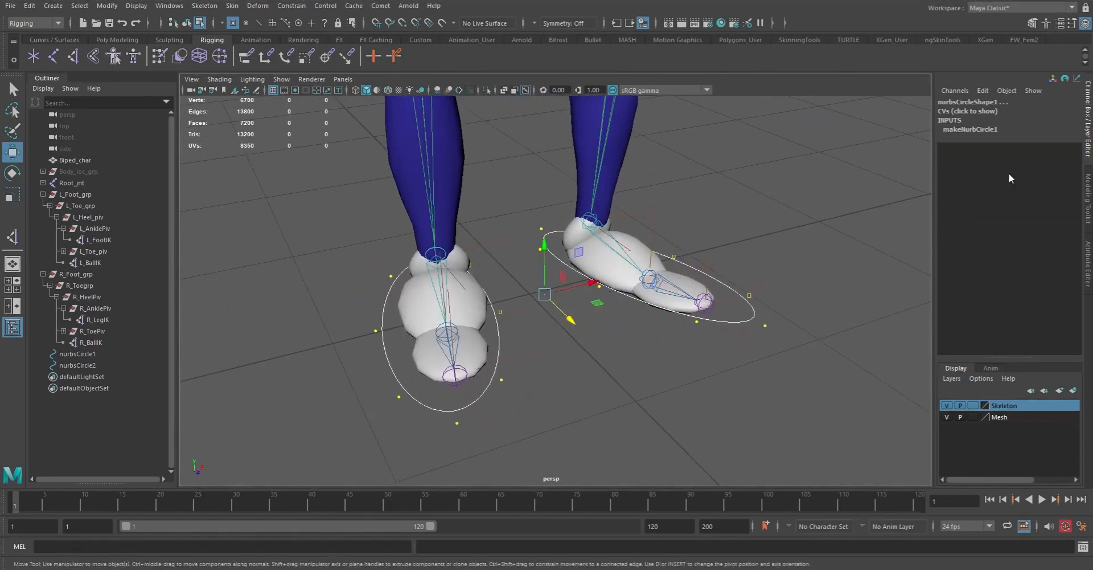
Step: Hide the Channel Box and widen the toe ends of both foot curves by scaling their front control points
{"action": "left_click", "coordinate": [1089, 114]}
{"action": "left_click_drag", "start_coordinate": [848, 315], "coordinate": [628, 333], "text": "alt"}
{"action": "left_click_drag", "start_coordinate": [397, 232], "coordinate": [742, 371]}
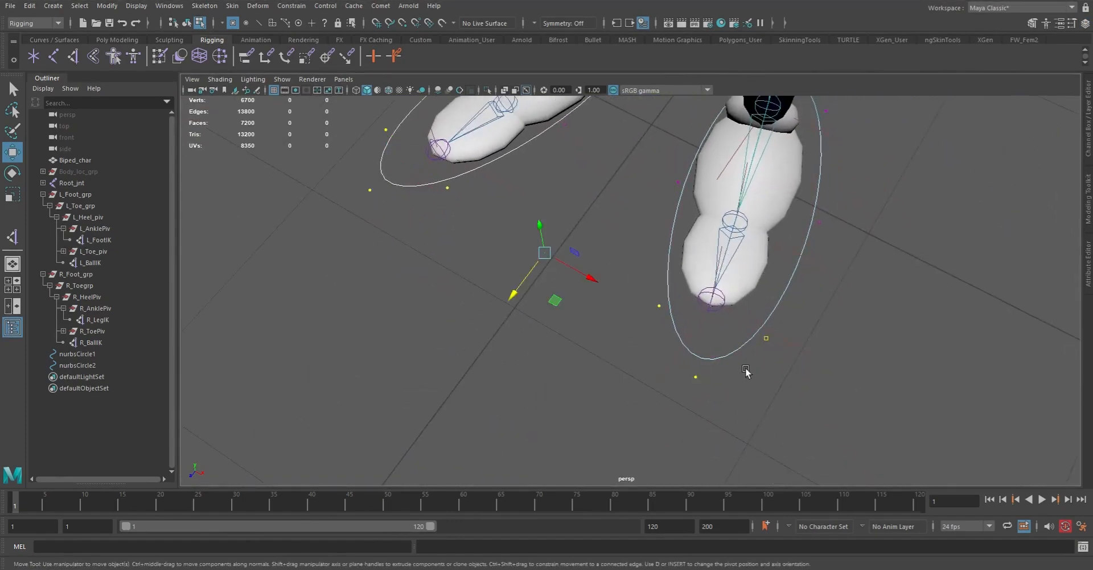
{"action": "key", "text": "r"}
{"action": "left_click_drag", "start_coordinate": [686, 206], "coordinate": [650, 191]}
Step: Narrow the heel ends of both foot curves by scaling their rear control points
{"action": "middle_click_drag", "start_coordinate": [651, 191], "coordinate": [812, 334], "text": "alt"}
{"action": "left_click_drag", "start_coordinate": [823, 300], "coordinate": [744, 268], "text": "alt"}
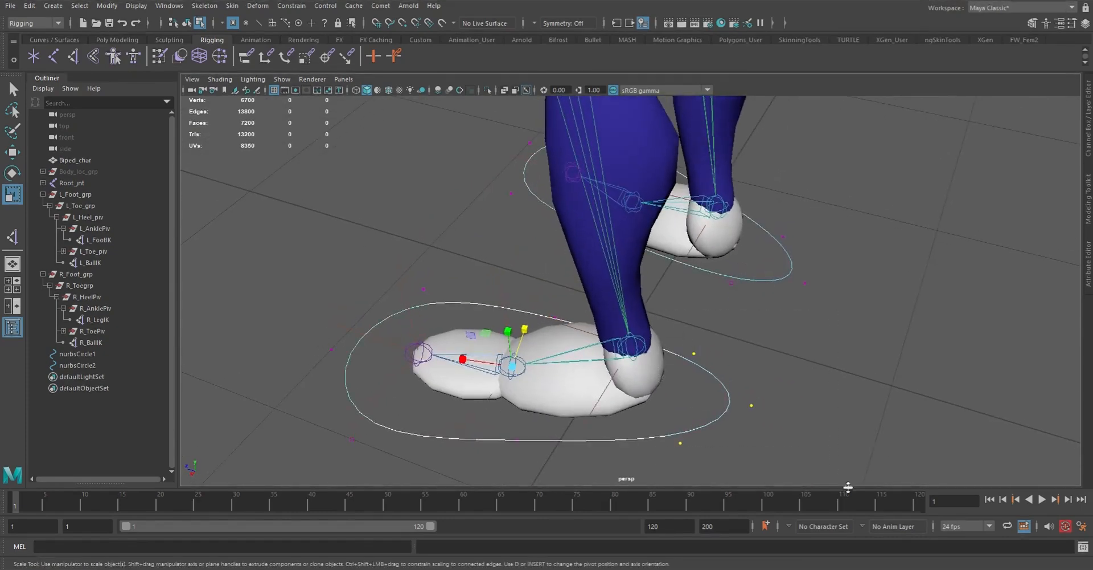
{"action": "left_click_drag", "start_coordinate": [740, 220], "coordinate": [892, 371]}
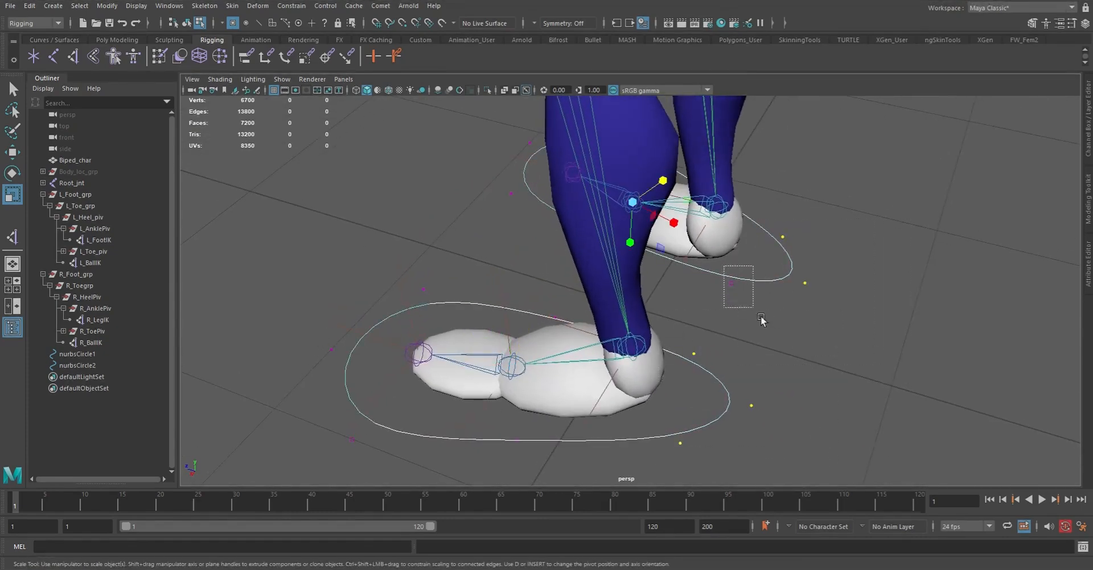
{"action": "left_click_drag", "start_coordinate": [738, 314], "coordinate": [835, 317], "text": "alt"}
{"action": "left_click_drag", "start_coordinate": [512, 285], "coordinate": [523, 281]}
{"action": "left_click_drag", "start_coordinate": [742, 302], "coordinate": [732, 327], "text": "alt"}
Step: Scale the outer and inner midfoot control points of both curves to follow the sides of the feet
{"action": "key", "text": "q"}
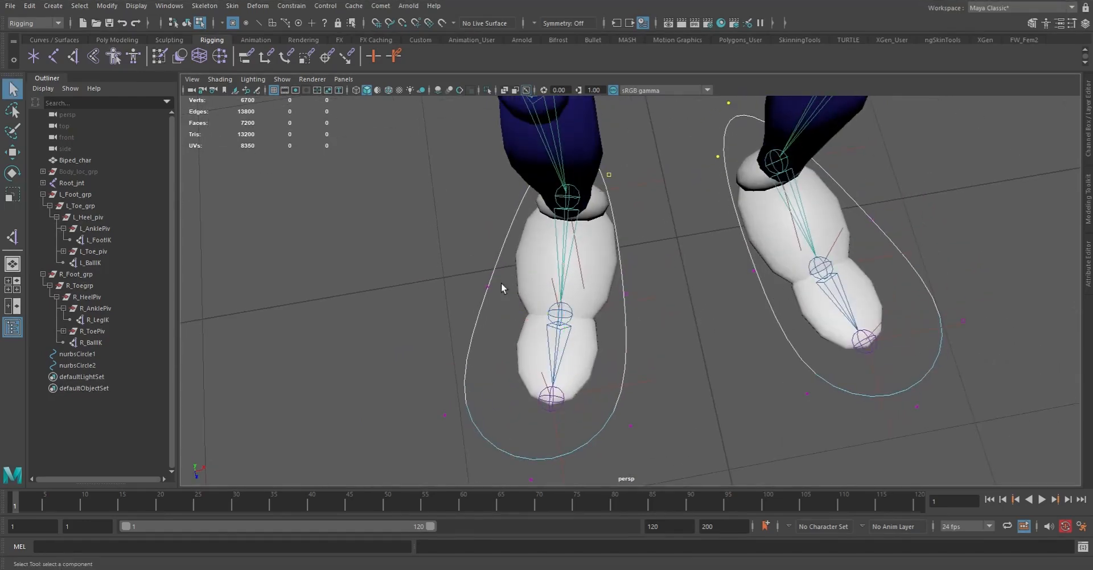
{"action": "left_click_drag", "start_coordinate": [504, 305], "coordinate": [506, 306]}
{"action": "left_click_drag", "start_coordinate": [859, 200], "coordinate": [907, 251], "text": "shift"}
{"action": "key", "text": "r"}
{"action": "left_click_drag", "start_coordinate": [791, 287], "coordinate": [791, 284]}
{"action": "left_click_drag", "start_coordinate": [949, 293], "coordinate": [898, 285], "text": "alt"}
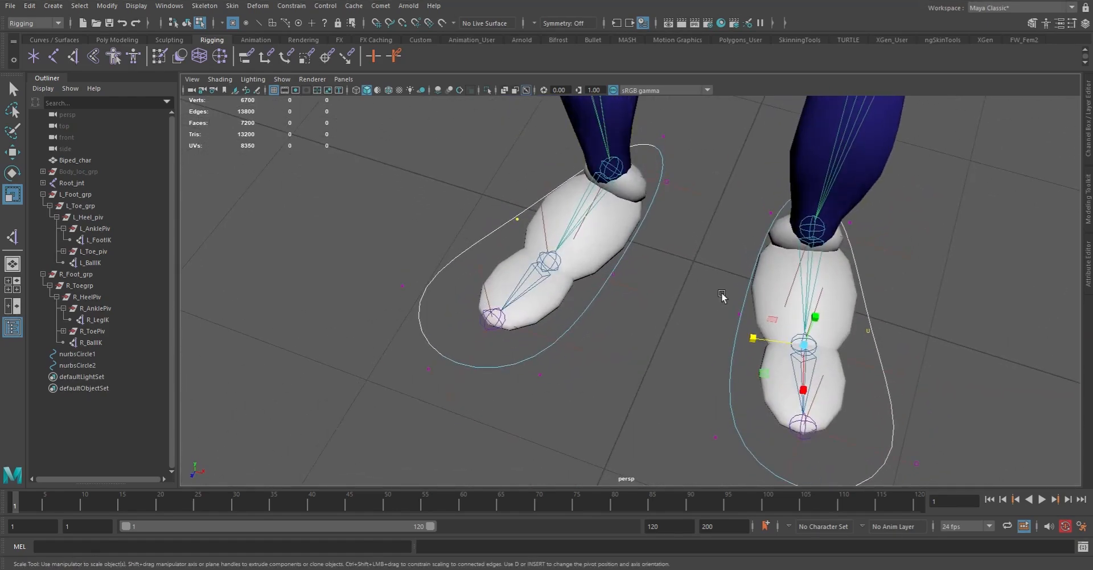
{"action": "left_click_drag", "start_coordinate": [592, 264], "coordinate": [766, 348]}
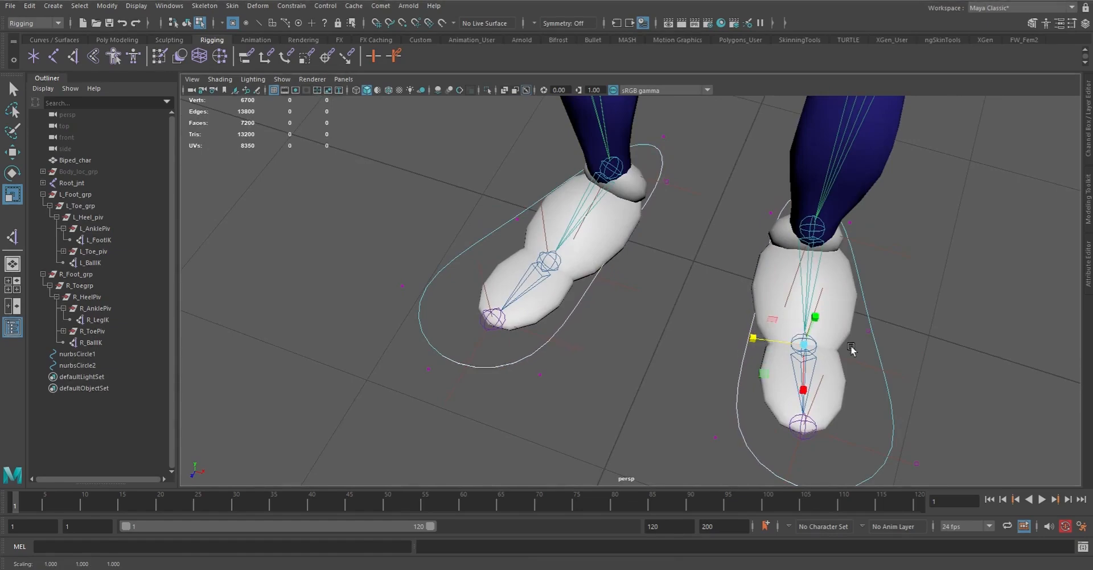
Step: Select all control points of both foot curves and scale them down slightly
{"action": "scroll", "coordinate": [827, 357], "scroll_direction": "down", "scroll_amount": 4}
{"action": "left_click_drag", "start_coordinate": [505, 176], "coordinate": [872, 443]}
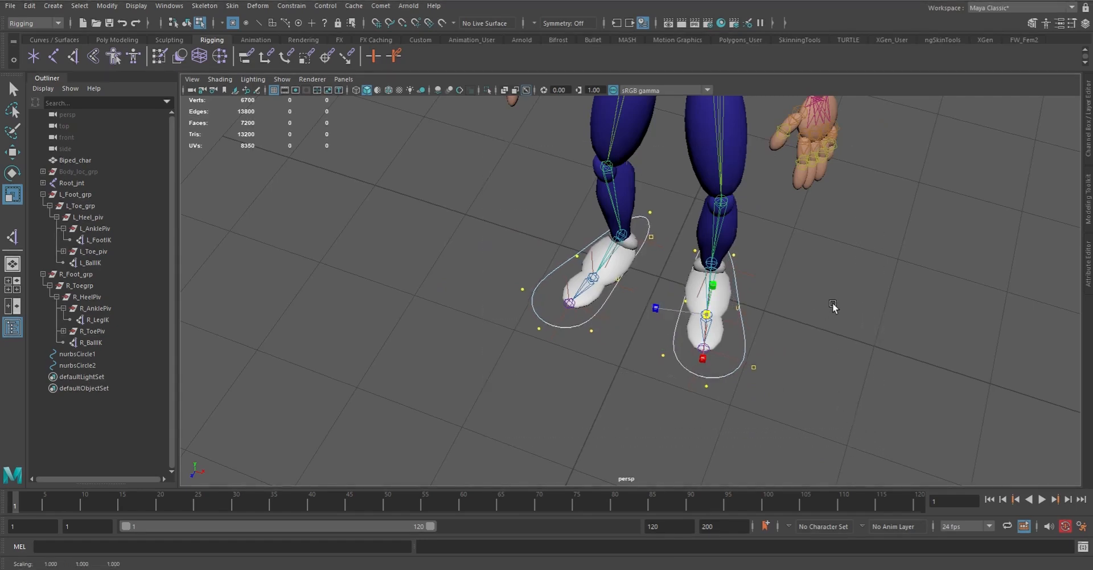
{"action": "middle_click_drag", "start_coordinate": [832, 305], "coordinate": [815, 308]}
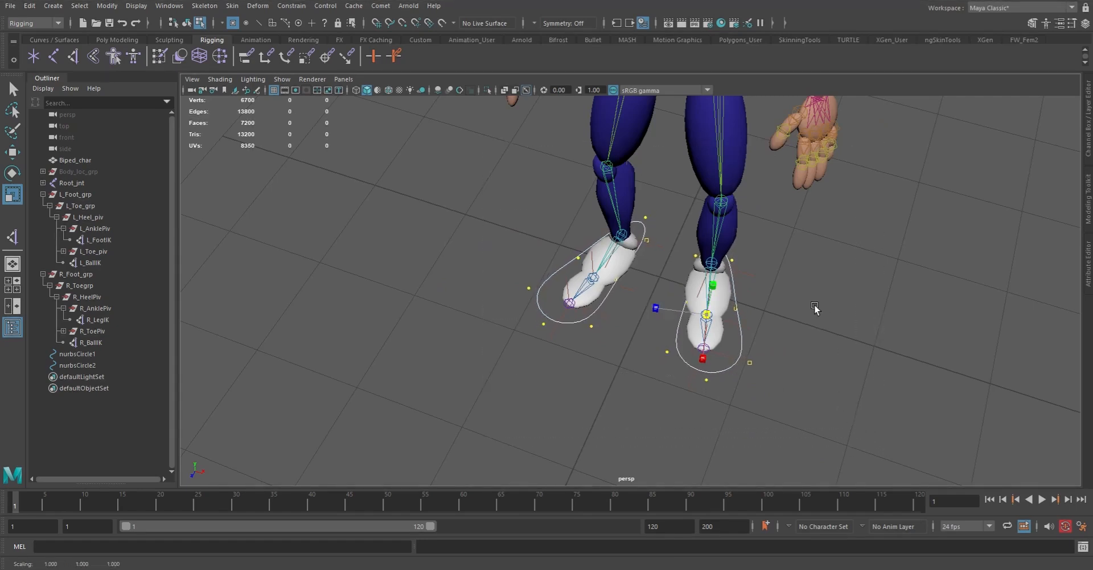
Step: Set the Move tool's axis orientation to Component and shift both curves' control points to fit around the feet
{"action": "key", "text": "w"}
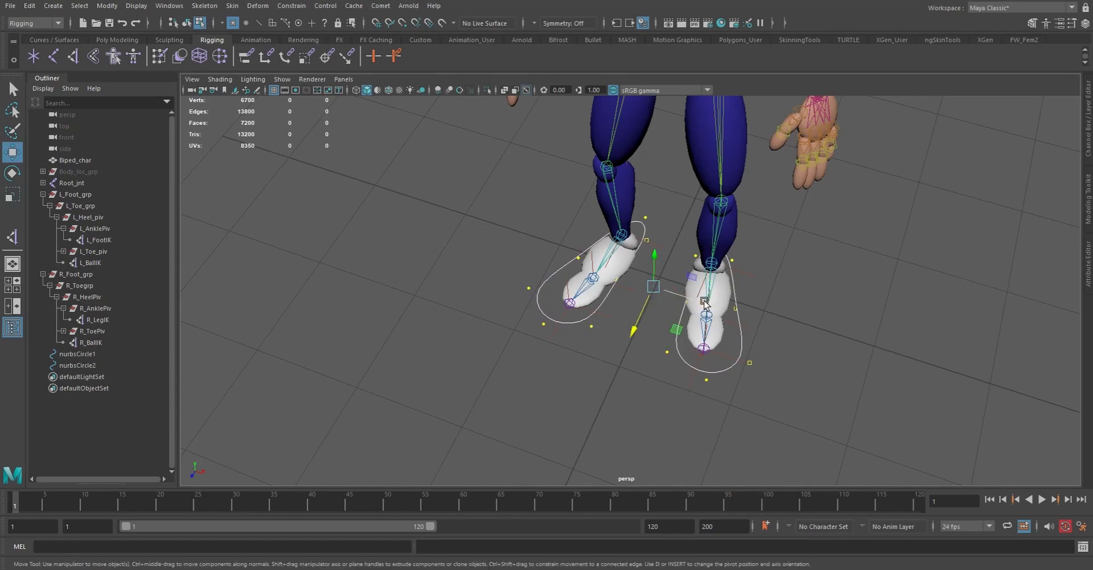
{"action": "left_click", "coordinate": [706, 302]}
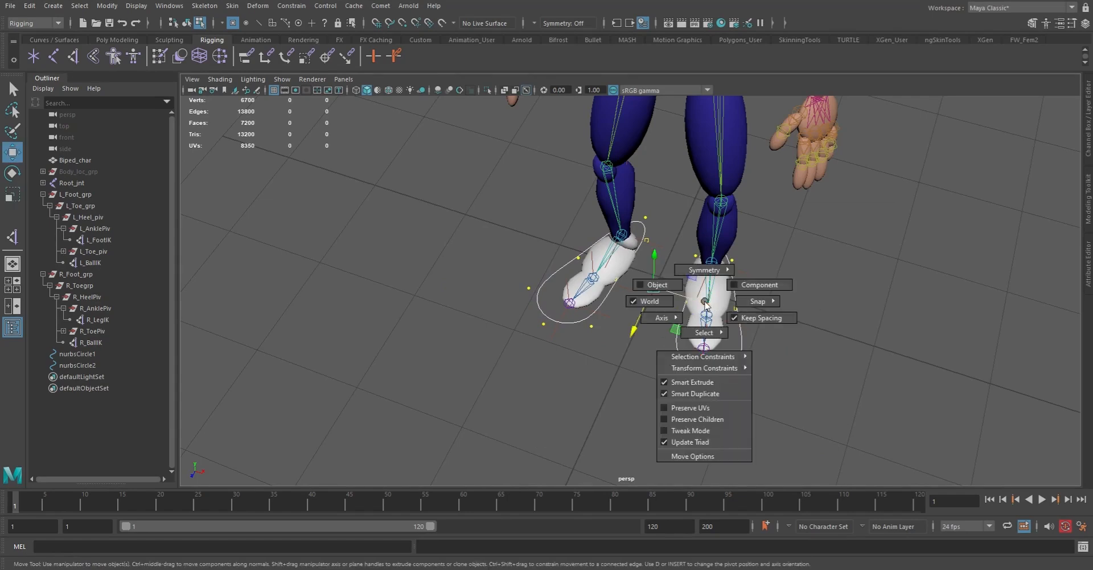
{"action": "left_click_drag", "start_coordinate": [705, 301], "coordinate": [769, 283]}
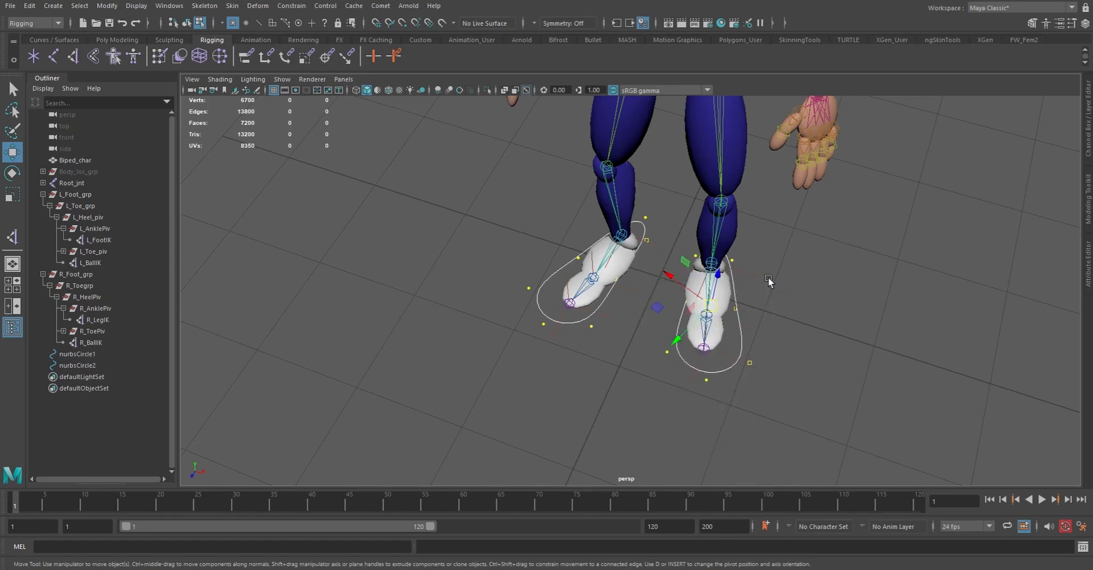
{"action": "left_click_drag", "start_coordinate": [732, 320], "coordinate": [668, 271]}
{"action": "left_click_drag", "start_coordinate": [674, 340], "coordinate": [716, 312]}
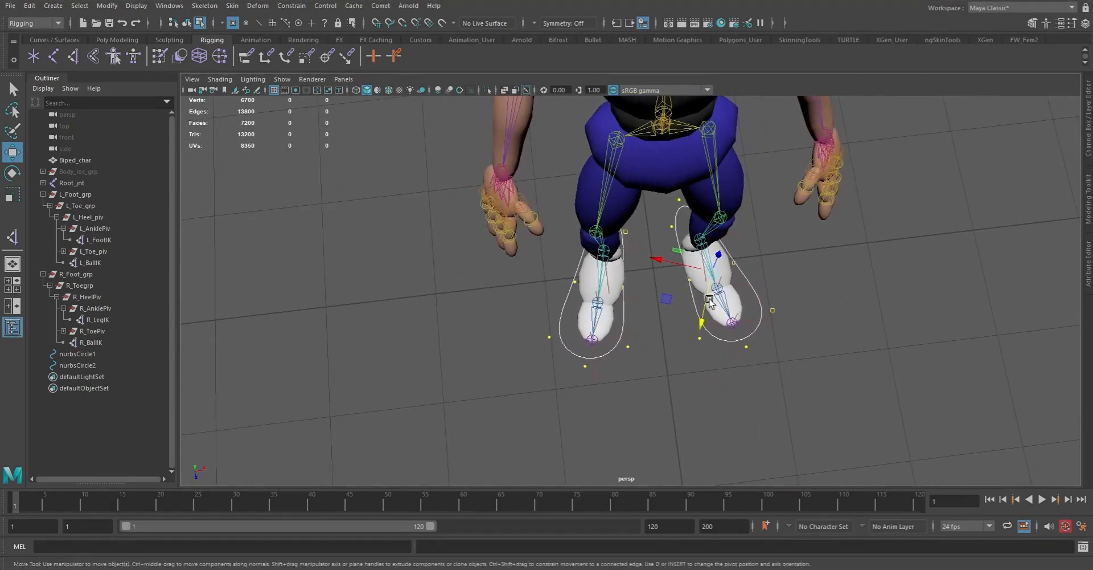
{"action": "left_click_drag", "start_coordinate": [656, 259], "coordinate": [663, 259]}
{"action": "left_click_drag", "start_coordinate": [775, 343], "coordinate": [816, 353], "text": "alt"}
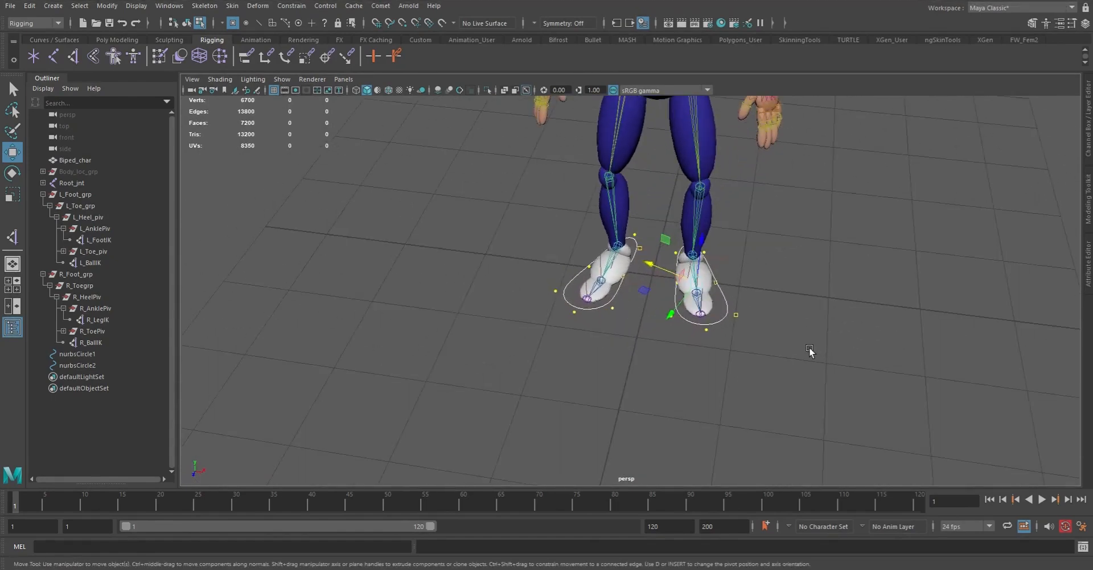
Step: Return to object selection, show the Channel Box, and set Translate Y of both foot curves to 0
{"action": "key", "text": "F8"}
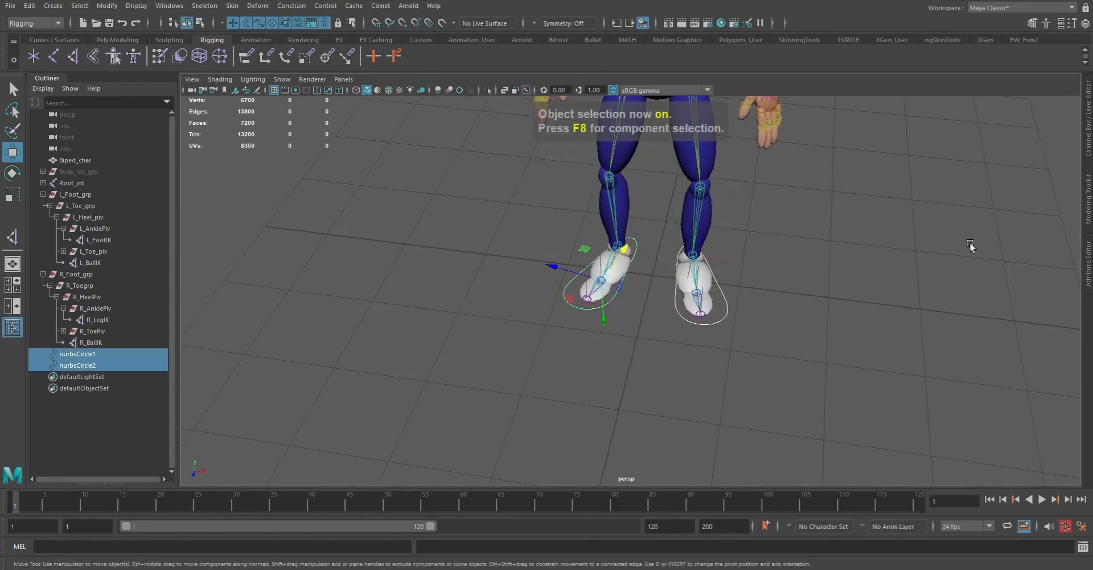
{"action": "left_click", "coordinate": [1089, 117]}
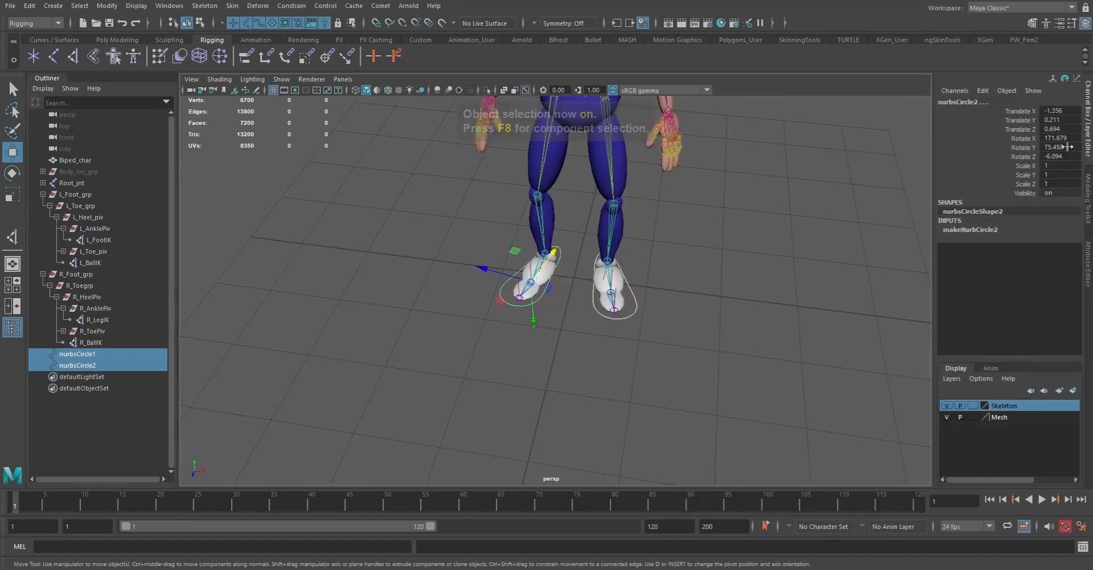
{"action": "double_click", "coordinate": [1057, 120]}
{"action": "key", "text": "Return"}
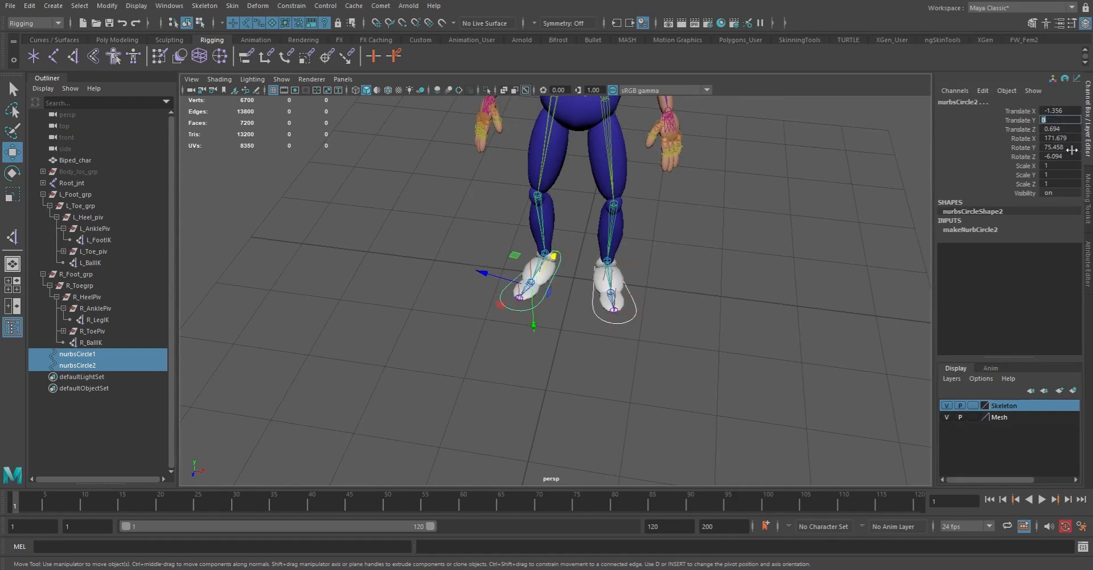
{"action": "left_click_drag", "start_coordinate": [705, 271], "coordinate": [738, 238], "text": "alt"}
{"action": "right_click_drag", "start_coordinate": [738, 239], "coordinate": [755, 335], "text": "alt"}
{"action": "left_click_drag", "start_coordinate": [755, 335], "coordinate": [726, 338], "text": "alt"}
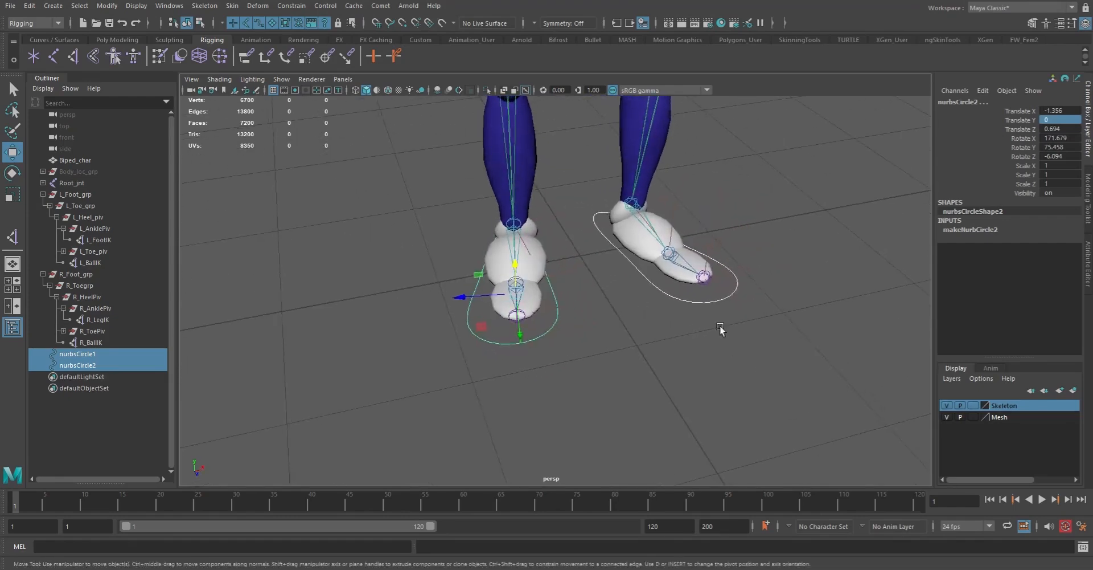
Step: Select both foot curves, freeze their transformations and center their pivots
{"action": "key", "text": "q"}
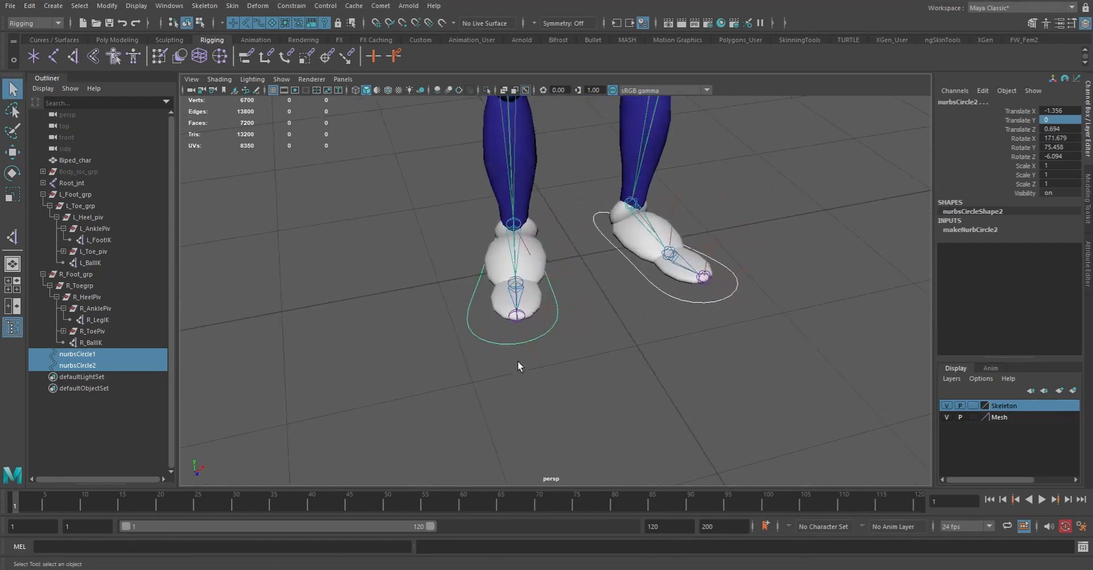
{"action": "left_click_drag", "start_coordinate": [516, 372], "coordinate": [517, 374]}
{"action": "left_click_drag", "start_coordinate": [697, 353], "coordinate": [690, 318], "text": "shift"}
{"action": "key", "text": "w"}
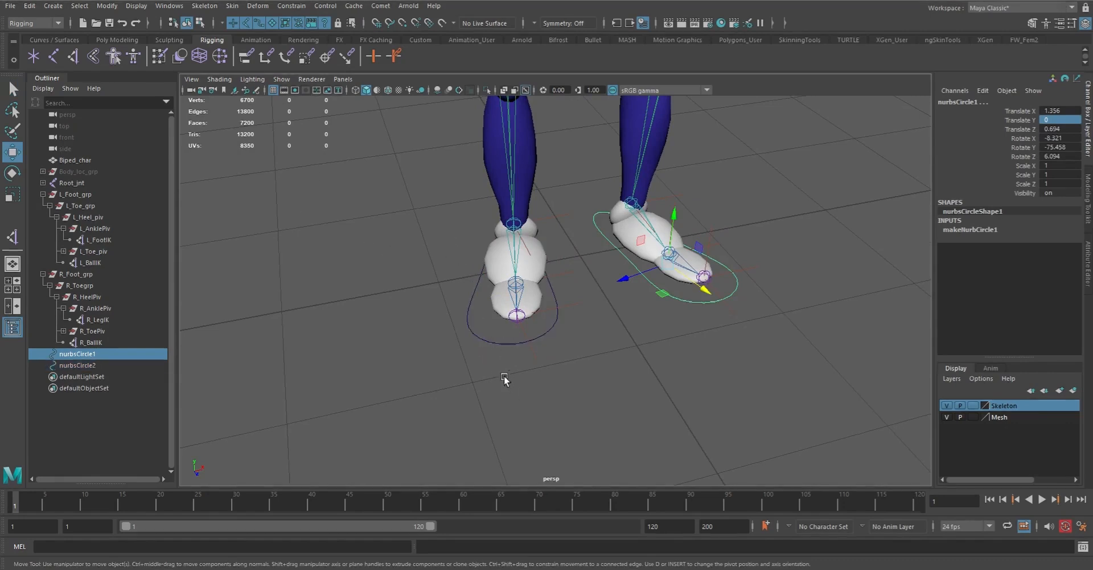
{"action": "left_click_drag", "start_coordinate": [479, 335], "coordinate": [533, 360]}
{"action": "left_click", "coordinate": [681, 297], "text": "shift"}
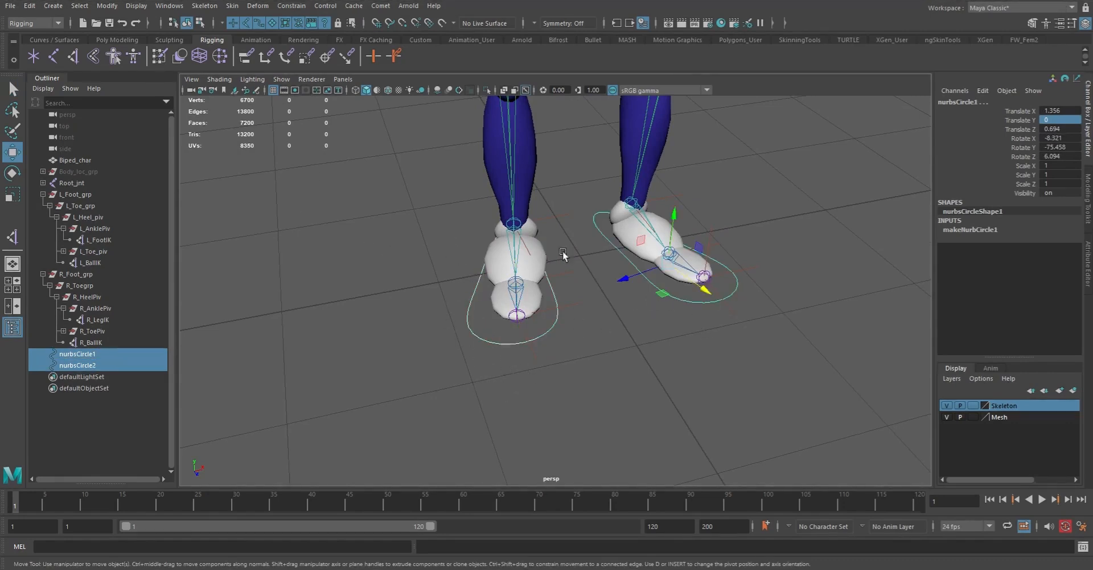
{"action": "left_click", "coordinate": [48, 7]}
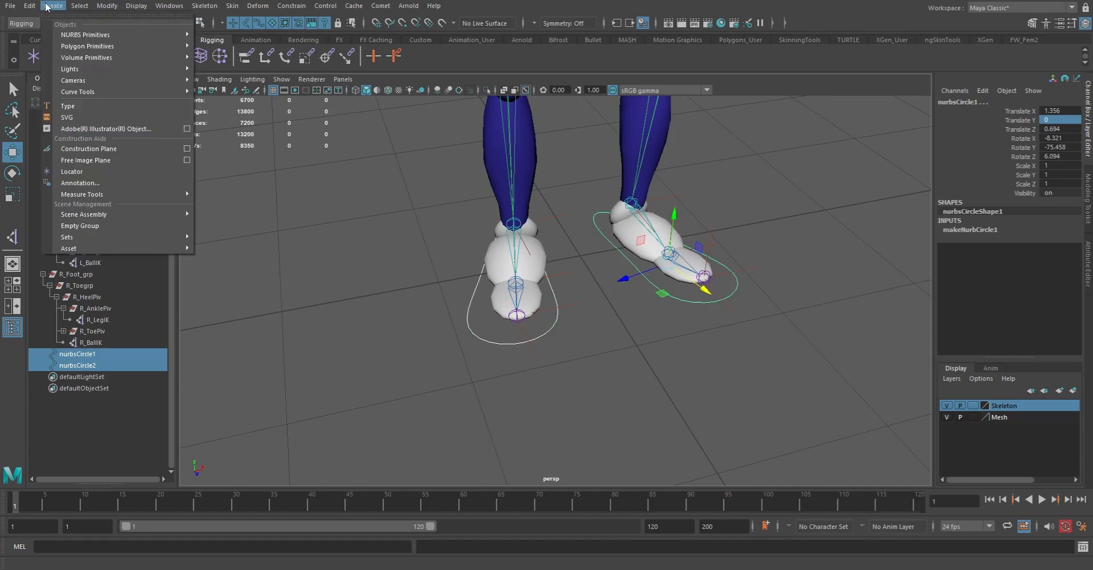
{"action": "mouse_move", "coordinate": [29, 6]}
{"action": "mouse_move", "coordinate": [107, 6]}
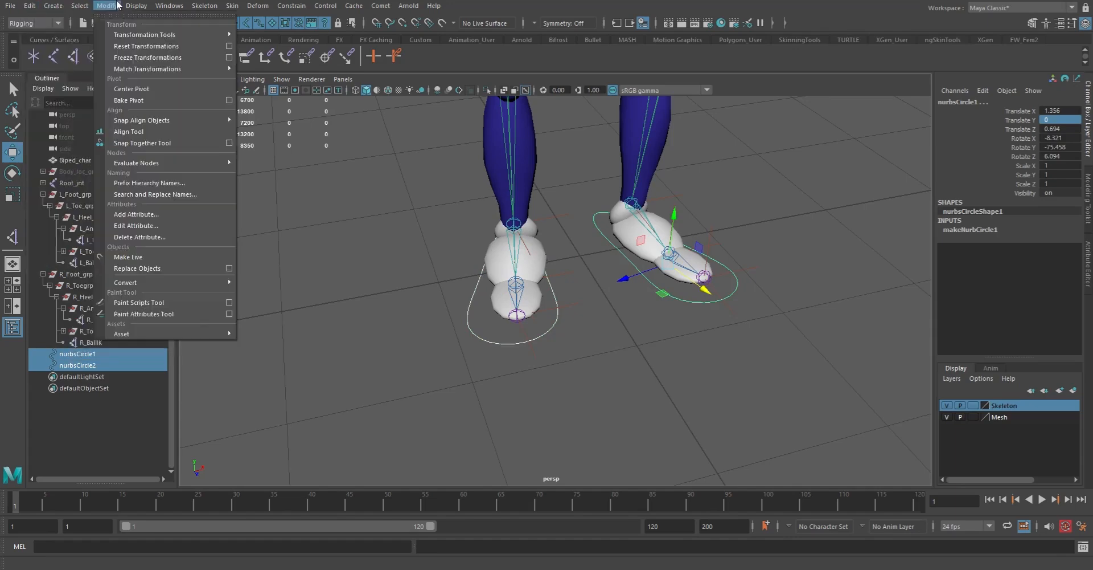
{"action": "left_click", "coordinate": [141, 58]}
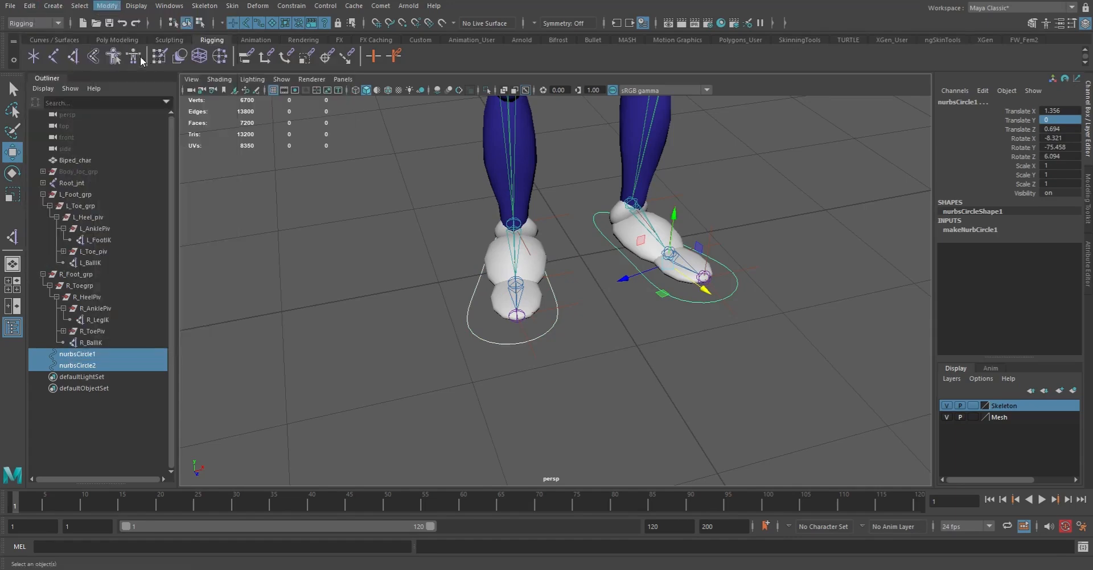
{"action": "left_click", "coordinate": [109, 6]}
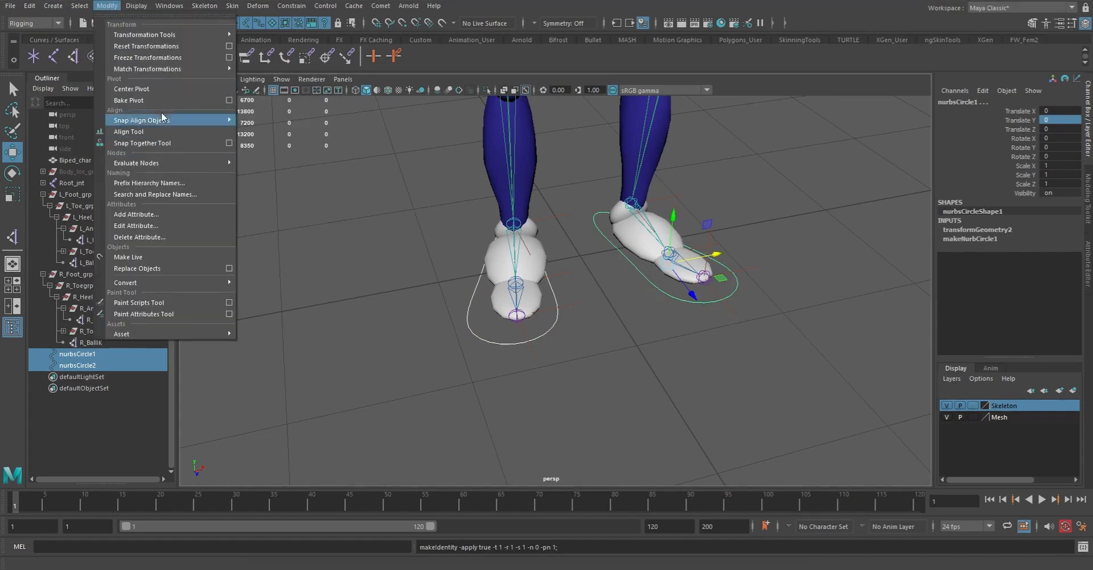
{"action": "left_click", "coordinate": [153, 88]}
Step: Snap the pivot of the right foot curve to the ball joint of the right foot
{"action": "left_click_drag", "start_coordinate": [345, 208], "coordinate": [455, 361], "text": "alt"}
{"action": "left_click", "coordinate": [458, 303]}
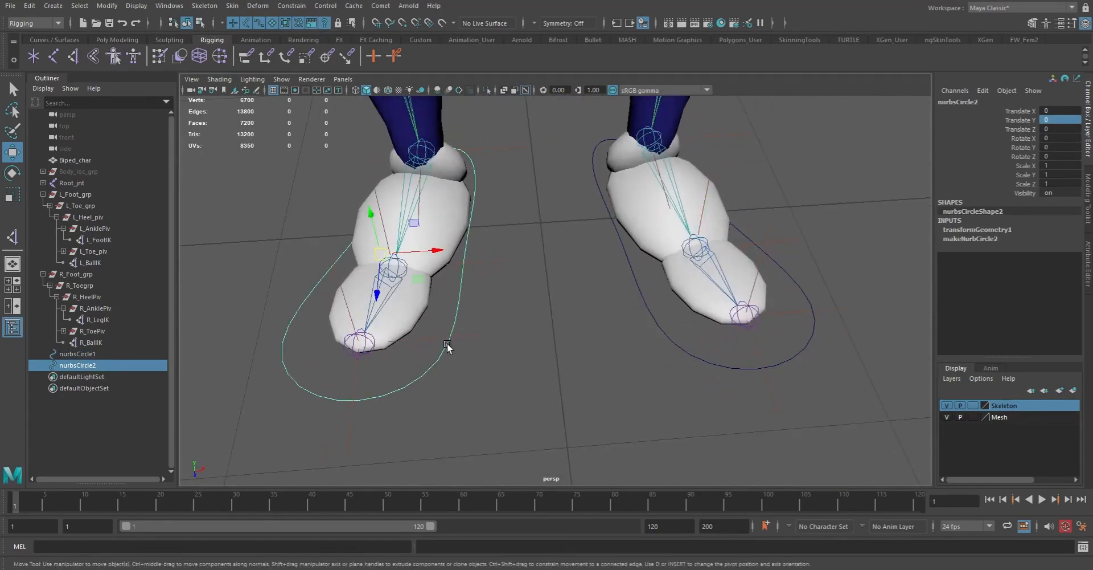
{"action": "left_click_drag", "start_coordinate": [483, 259], "coordinate": [420, 257], "text": "alt"}
{"action": "right_click_drag", "start_coordinate": [420, 258], "coordinate": [497, 313], "text": "alt"}
{"action": "left_click_drag", "start_coordinate": [498, 312], "coordinate": [451, 308], "text": "alt"}
{"action": "middle_click_drag", "start_coordinate": [452, 309], "coordinate": [515, 345], "text": "alt"}
{"action": "key", "text": "Insert"}
{"action": "key", "text": "d"}
{"action": "key", "text": "v"}
{"action": "middle_click_drag", "start_coordinate": [376, 220], "coordinate": [392, 248]}
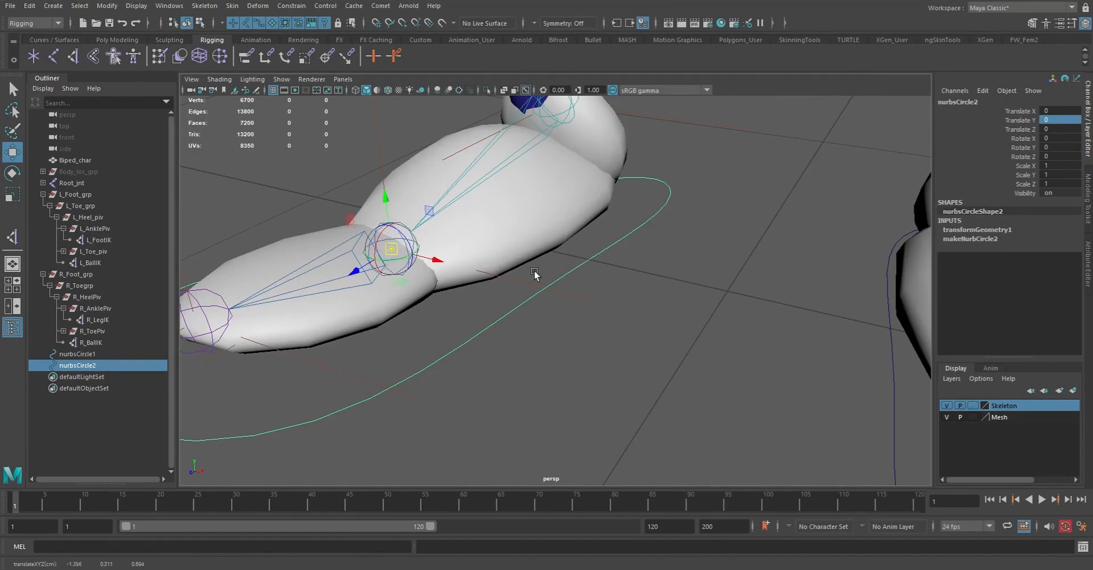
Step: Snap the pivot of the left foot curve to the ball joint of the left foot and deselect the curve
{"action": "left_click_drag", "start_coordinate": [534, 273], "coordinate": [638, 283], "text": "alt"}
{"action": "middle_click_drag", "start_coordinate": [637, 283], "coordinate": [203, 243], "text": "alt"}
{"action": "left_click_drag", "start_coordinate": [672, 200], "coordinate": [676, 232], "text": "alt"}
{"action": "key", "text": "f"}
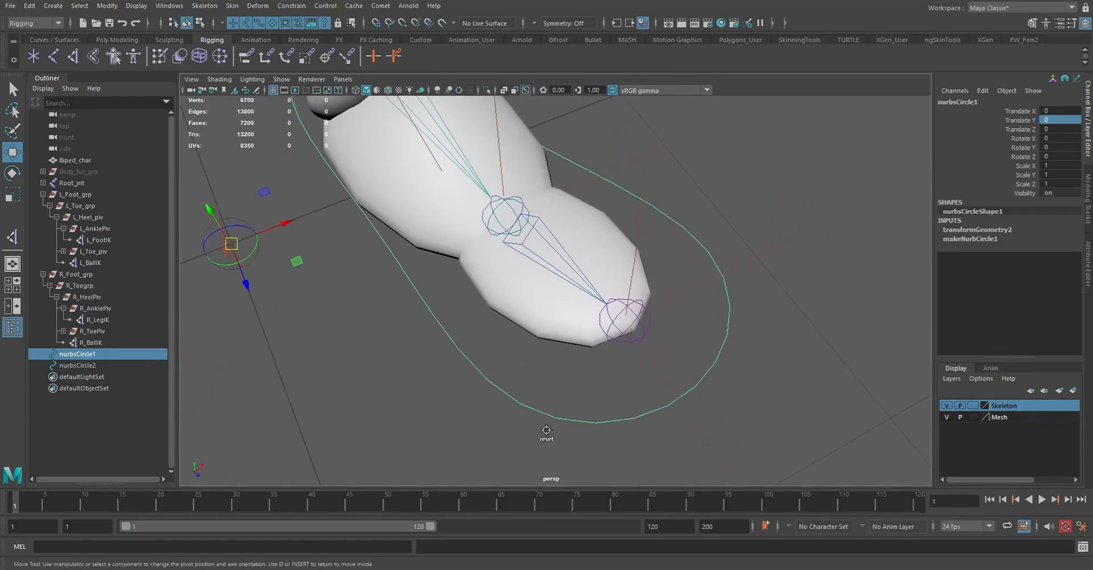
{"action": "left_click", "coordinate": [463, 379]}
{"action": "mouse_move", "coordinate": [514, 375]}
{"action": "right_mouse_down", "text": "alt"}
{"action": "mouse_move", "coordinate": [224, 321]}
{"action": "mouse_move", "coordinate": [508, 360]}
{"action": "right_mouse_up", "text": "alt"}
{"action": "left_click_drag", "start_coordinate": [508, 360], "coordinate": [464, 345], "text": "alt"}
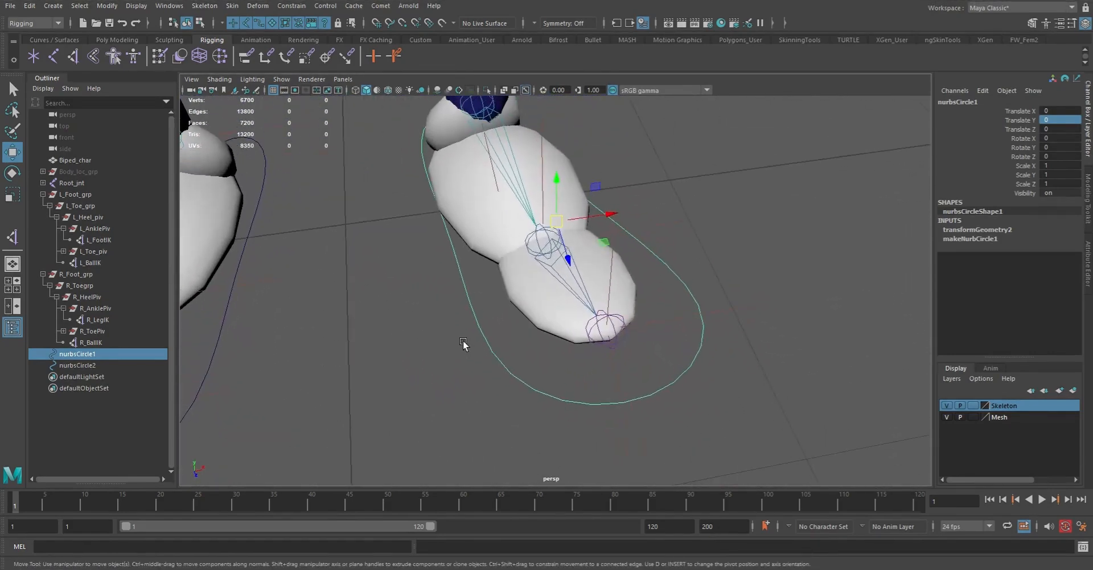
{"action": "key", "text": "d"}
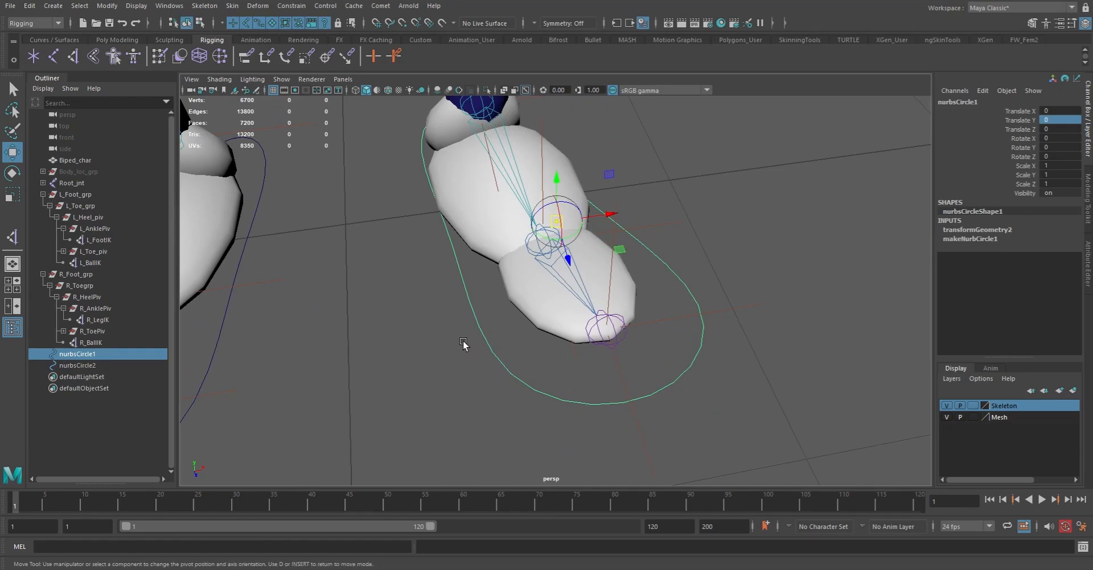
{"action": "key", "text": "v"}
{"action": "left_click_drag", "start_coordinate": [558, 271], "coordinate": [286, 252], "text": "alt"}
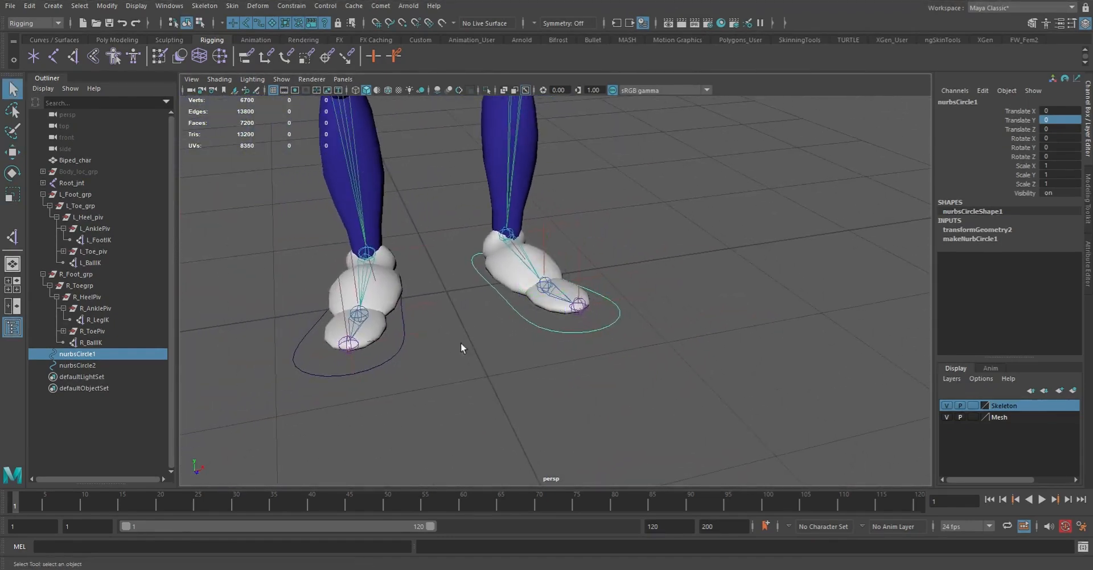
{"action": "key", "text": "q"}
{"action": "left_click", "coordinate": [479, 360]}
Step: Rename the left foot curve as L_Foot_ctrl
{"action": "left_click_drag", "start_coordinate": [478, 360], "coordinate": [515, 266], "text": "alt"}
{"action": "scroll", "coordinate": [515, 266], "scroll_direction": "down", "scroll_amount": 4}
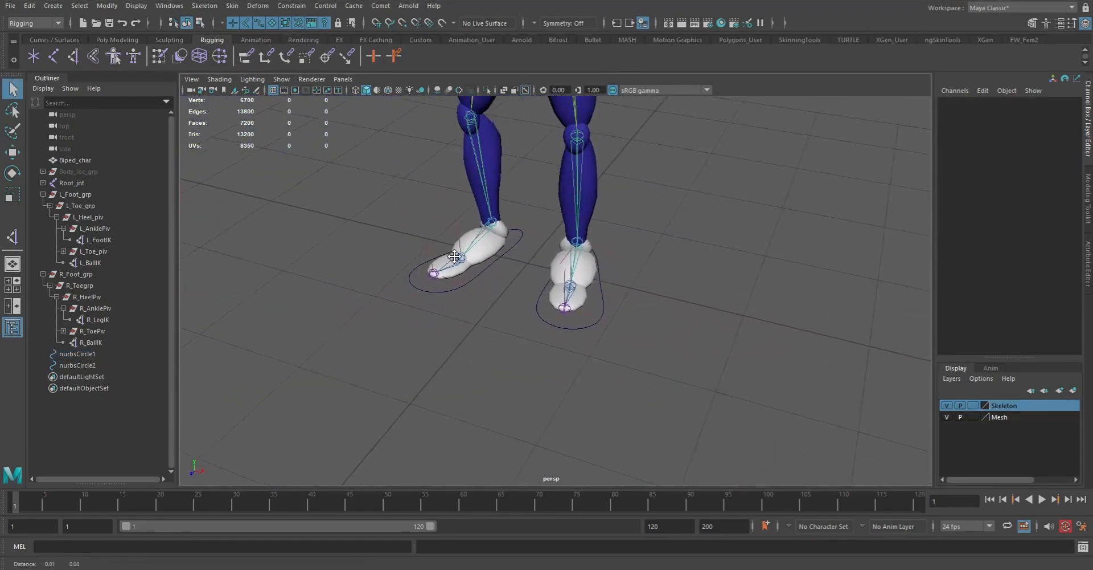
{"action": "middle_click_drag", "start_coordinate": [515, 266], "coordinate": [523, 345], "text": "alt"}
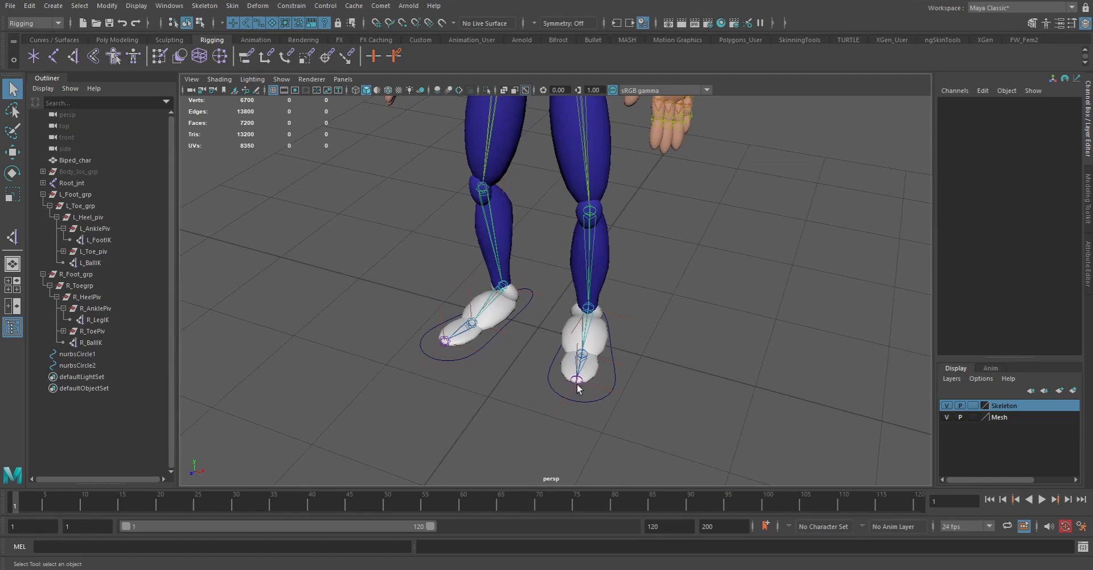
{"action": "left_click", "coordinate": [550, 392]}
{"action": "left_click", "coordinate": [463, 360]}
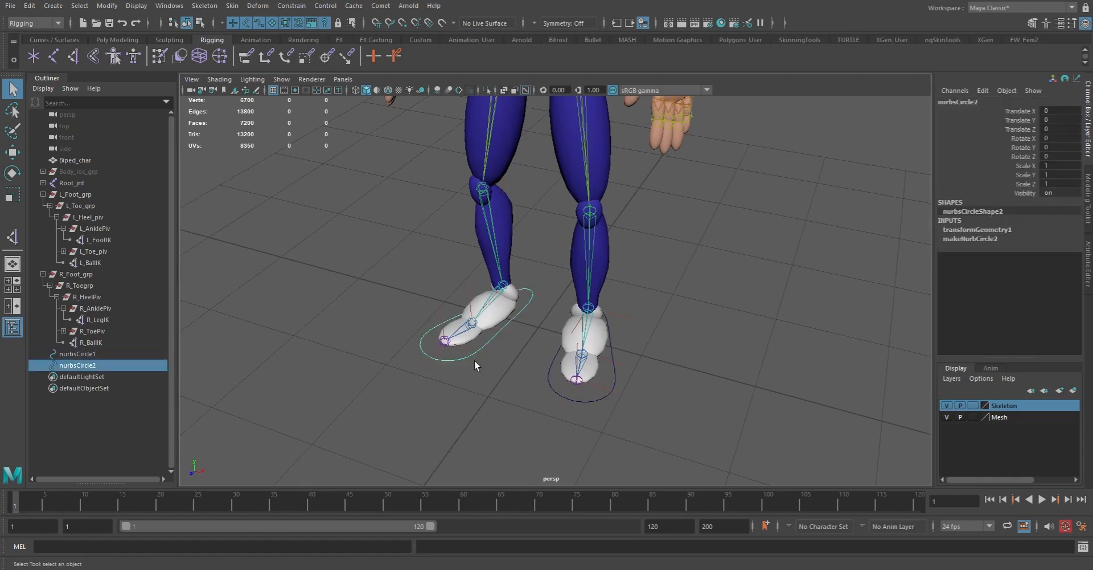
{"action": "double_click", "coordinate": [76, 354]}
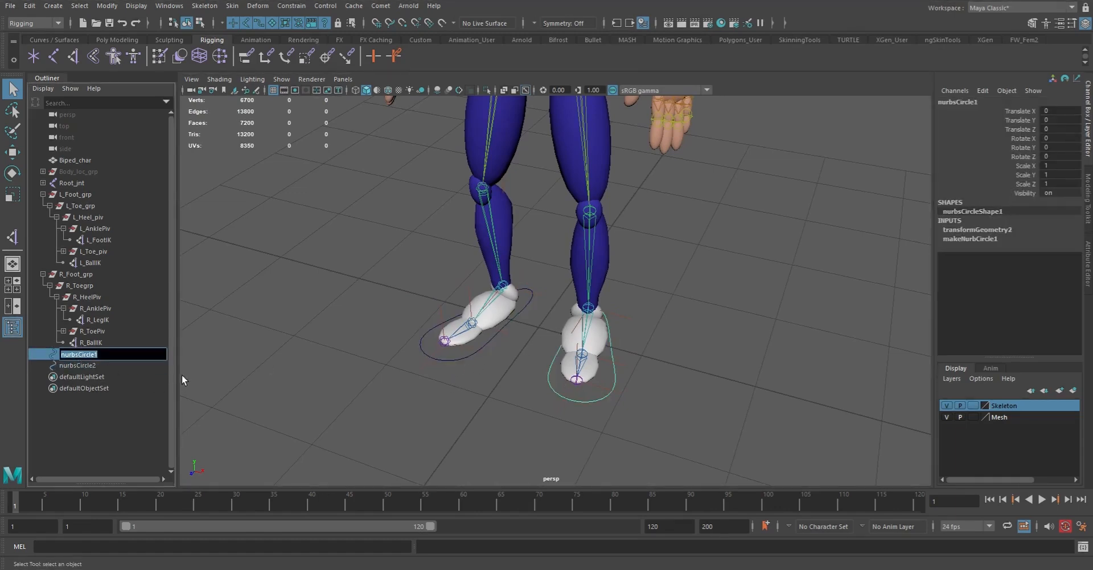
{"action": "type", "text": "Lef"}
{"action": "type", "text": "t_"}
{"action": "key", "text": "BackSpace"}
{"action": "key", "text": "BackSpace"}
{"action": "key", "text": "BackSpace"}
{"action": "key", "text": "BackSpace"}
{"action": "type", "text": "_Foot_ctrl"}
{"action": "key", "text": "Return"}
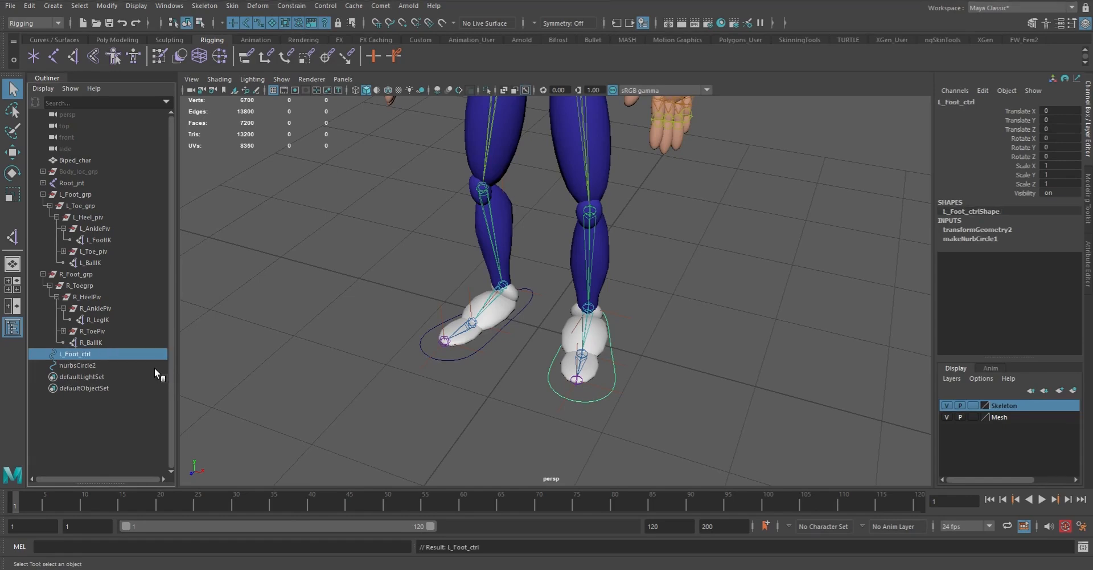
Step: Rename the right foot curve as R_Foot_ctrl
{"action": "left_click", "coordinate": [455, 359]}
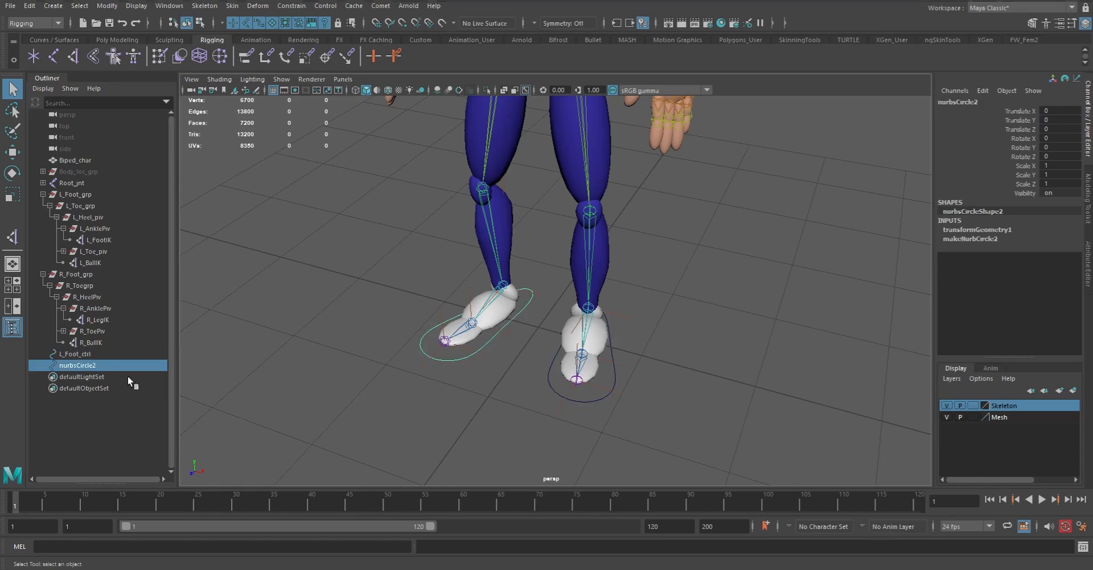
{"action": "double_click", "coordinate": [72, 365]}
{"action": "type", "text": "R"}
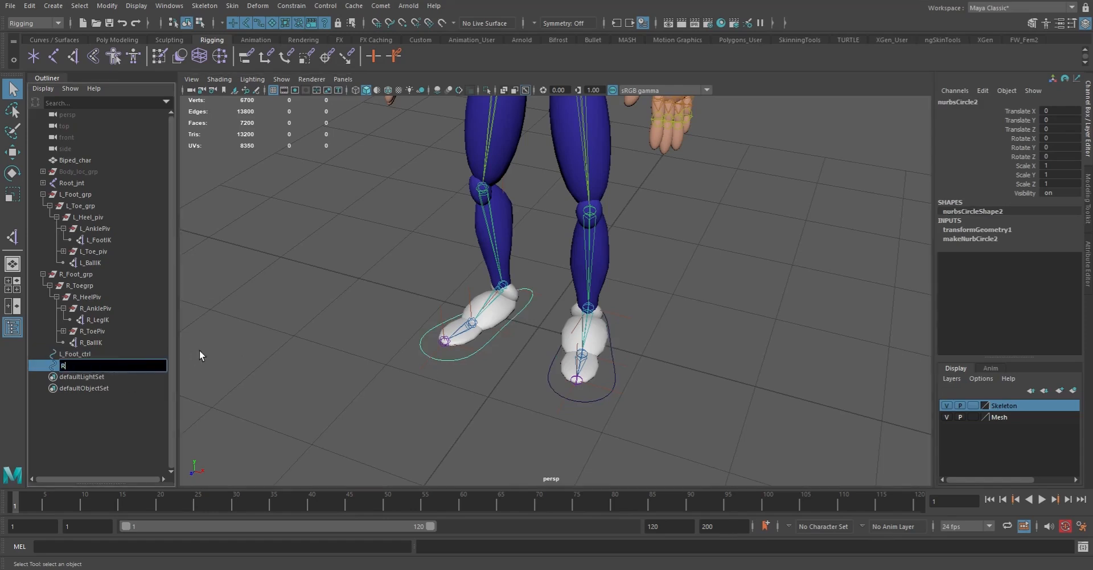
{"action": "type", "text": "_Foo"}
{"action": "type", "text": "t////-ct"}
{"action": "key", "text": "BackSpace"}
{"action": "key", "text": "BackSpace"}
{"action": "key", "text": "BackSpace"}
{"action": "key", "text": "BackSpace"}
{"action": "key", "text": "BackSpace"}
{"action": "key", "text": "BackSpace"}
{"action": "key", "text": "BackSpace"}
{"action": "key", "text": "BackSpace"}
{"action": "key", "text": "BackSpace"}
{"action": "type", "text": "_ctrl"}
{"action": "key", "text": "Return"}
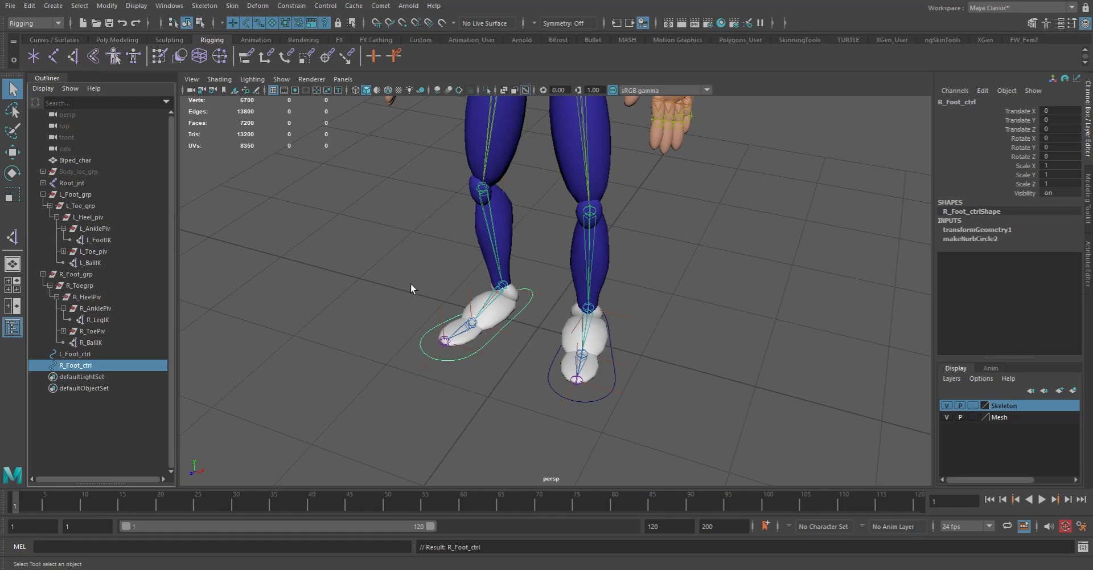
Step: Select both knee joints and create Comet cube control shapes at them
{"action": "left_click", "coordinate": [591, 233]}
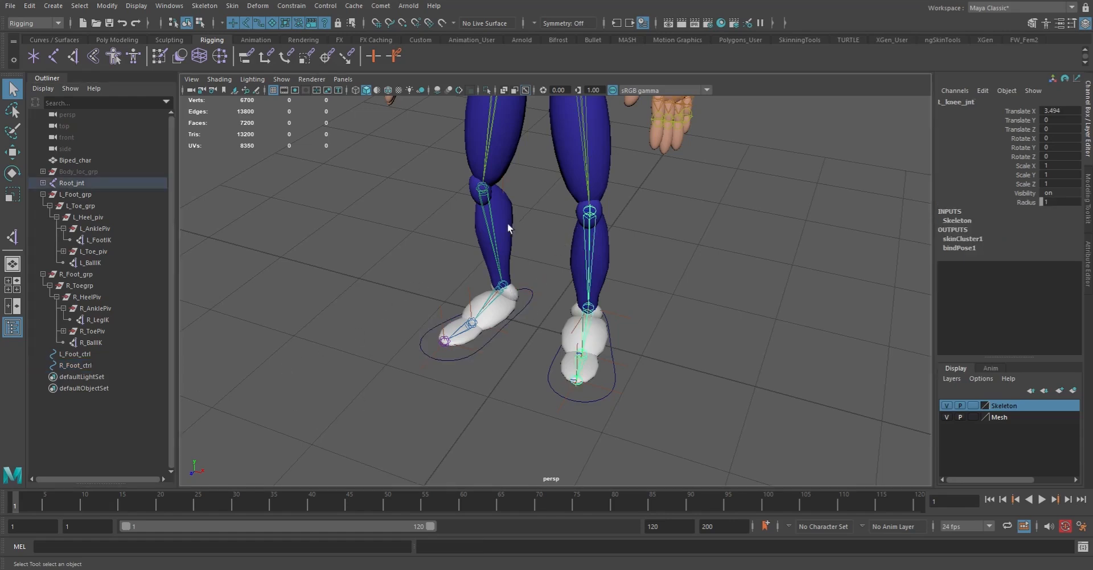
{"action": "left_click", "coordinate": [487, 215], "text": "shift"}
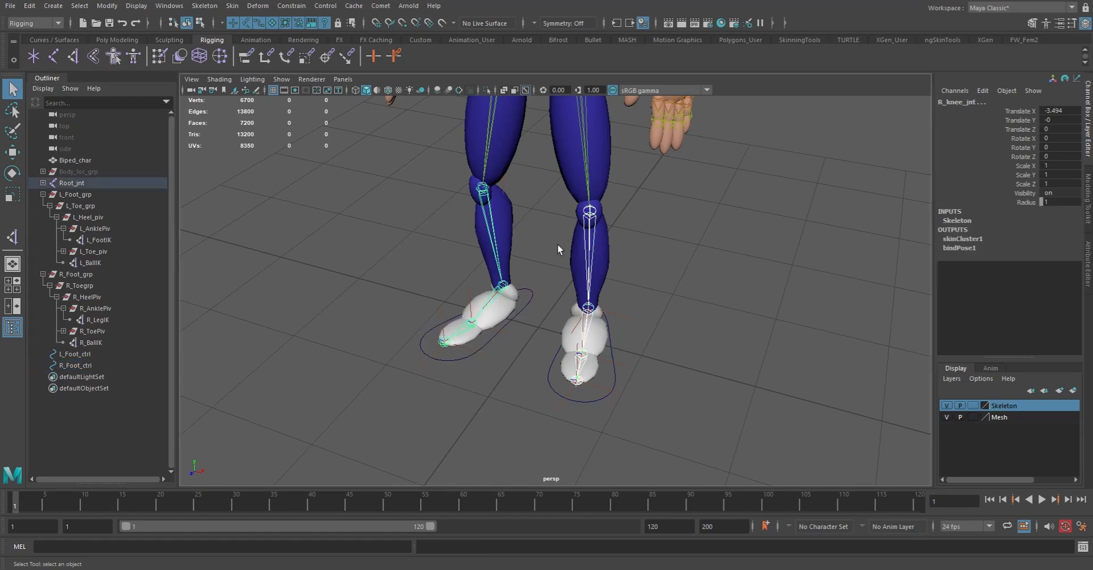
{"action": "left_click", "coordinate": [380, 6]}
{"action": "mouse_move", "coordinate": [408, 51]}
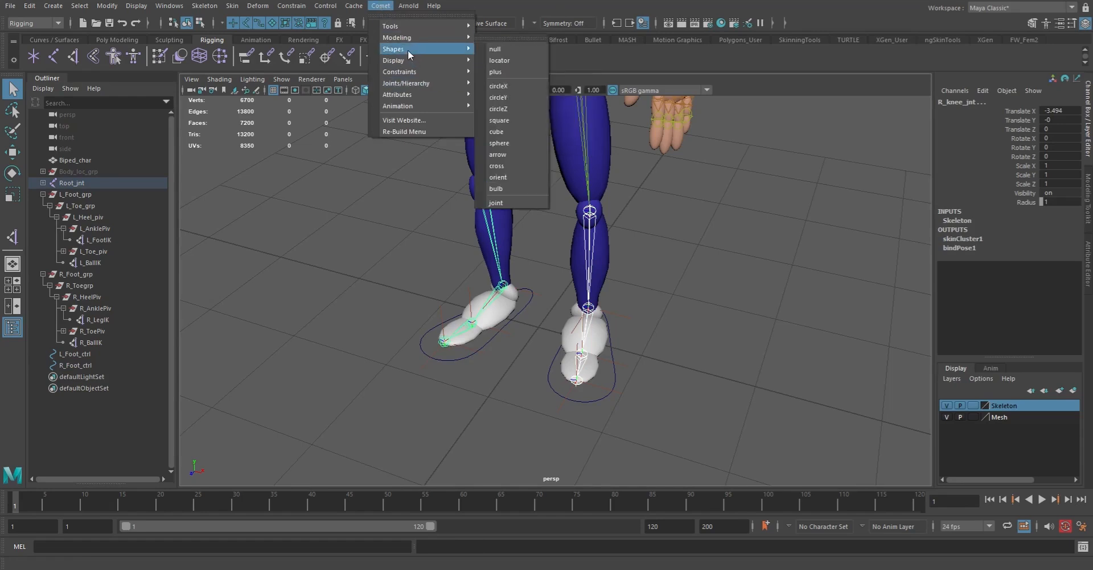
{"action": "left_click", "coordinate": [505, 132]}
Step: Set Rotate X, Y and Z of both knee cubes to 0
{"action": "left_click_drag", "start_coordinate": [608, 178], "coordinate": [520, 180], "text": "alt"}
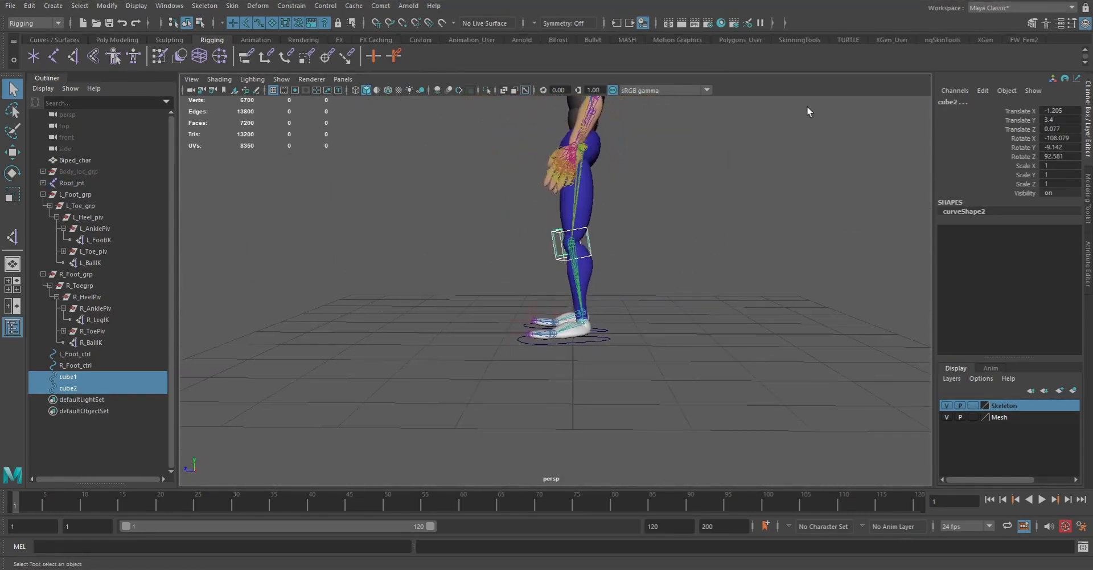
{"action": "left_click_drag", "start_coordinate": [1058, 138], "coordinate": [1062, 156]}
{"action": "key", "text": "Return"}
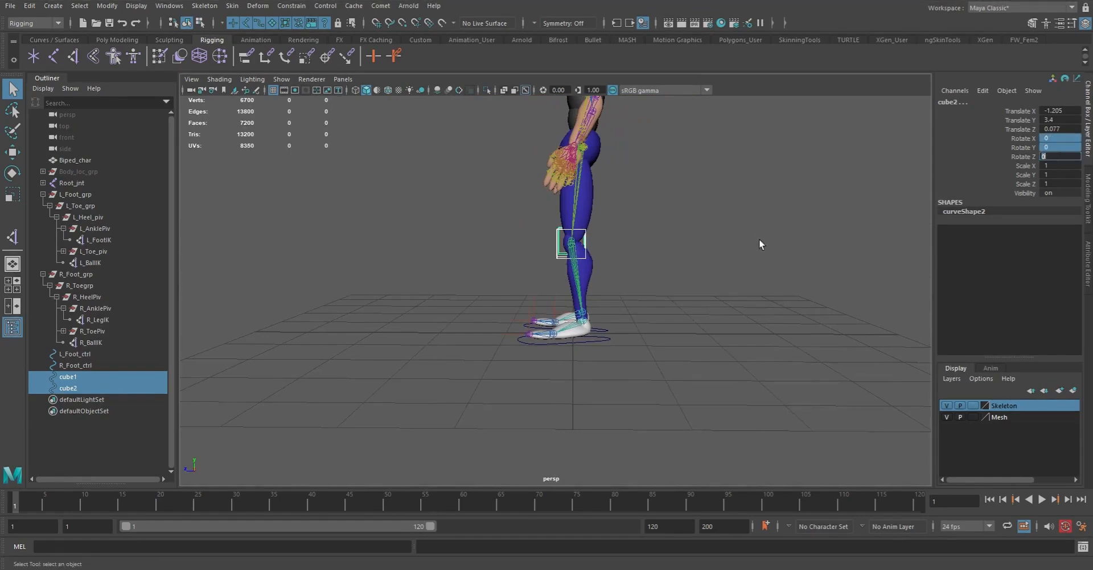
Step: Move both cubes forward in front of the knees to a Translate Z of about 5.588
{"action": "left_click_drag", "start_coordinate": [525, 253], "coordinate": [583, 259], "text": "alt"}
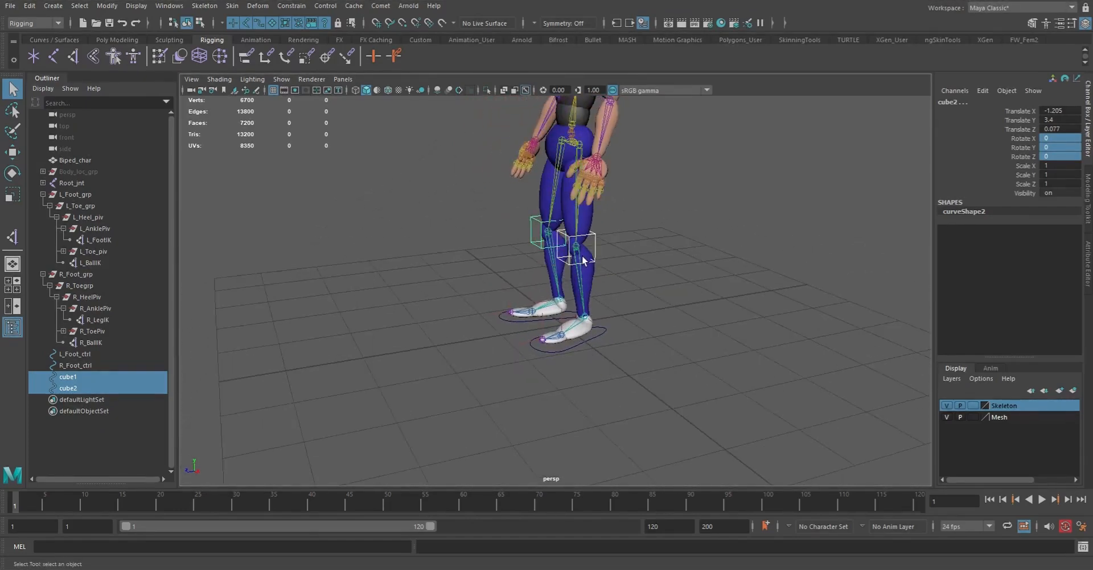
{"action": "key", "text": "w"}
{"action": "left_click_drag", "start_coordinate": [497, 238], "coordinate": [483, 258]}
Step: Scale both cubes down uniformly to about 0.362
{"action": "right_click_drag", "start_coordinate": [483, 258], "coordinate": [506, 279], "text": "alt"}
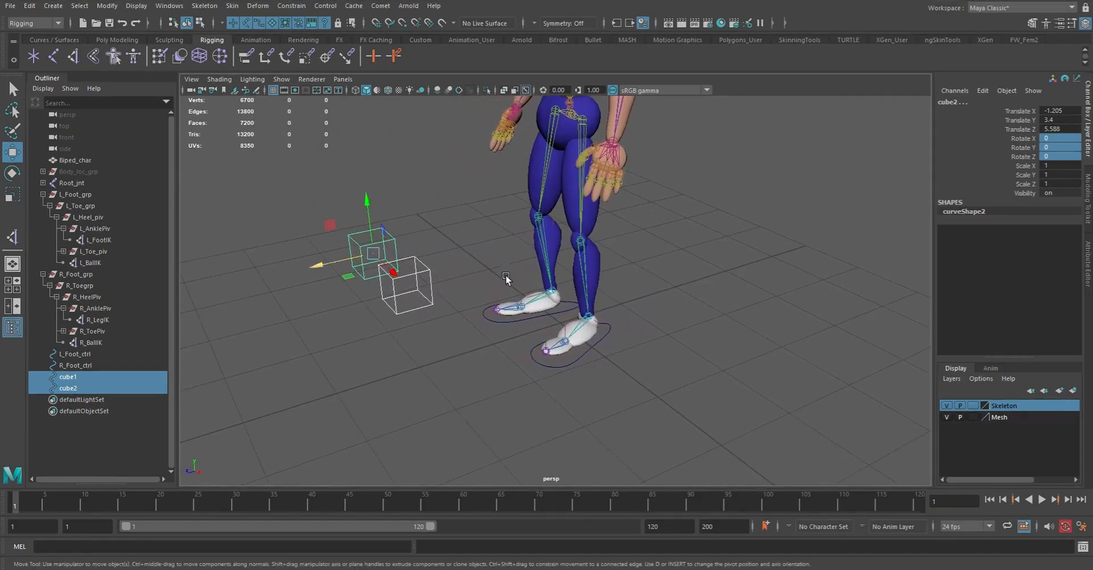
{"action": "key", "text": "r"}
{"action": "left_click_drag", "start_coordinate": [373, 253], "coordinate": [431, 280]}
{"action": "key", "text": "r"}
{"action": "key", "text": "space"}
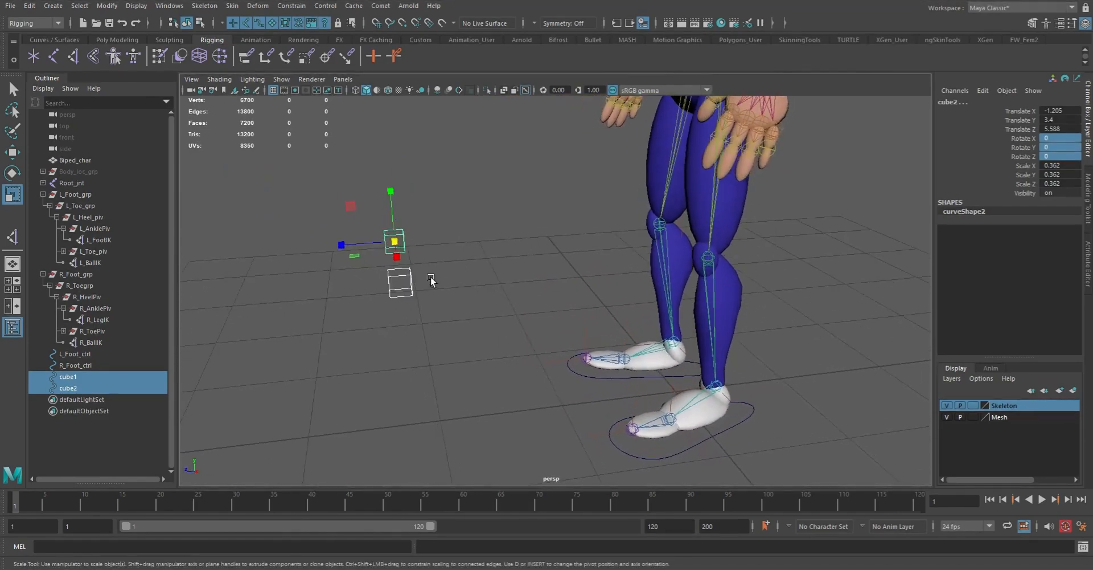
Step: Switch to vertex selection and scale up the control points on the front faces of both cubes
{"action": "key", "text": "F9"}
{"action": "left_click_drag", "start_coordinate": [329, 199], "coordinate": [397, 332]}
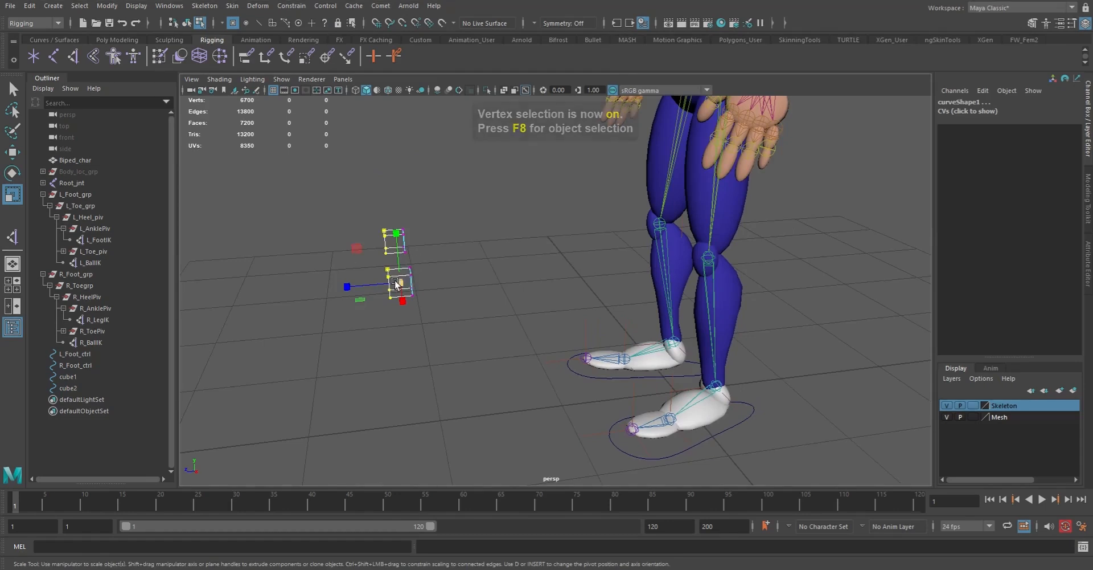
{"action": "left_click", "coordinate": [400, 281]}
{"action": "left_click_drag", "start_coordinate": [400, 281], "coordinate": [507, 239]}
Step: Scale down the control points on the knee-facing sides of both cubes to taper them toward the knees
{"action": "left_click_drag", "start_coordinate": [435, 194], "coordinate": [398, 336]}
{"action": "left_click_drag", "start_coordinate": [379, 302], "coordinate": [523, 288]}
{"action": "key", "text": "q"}
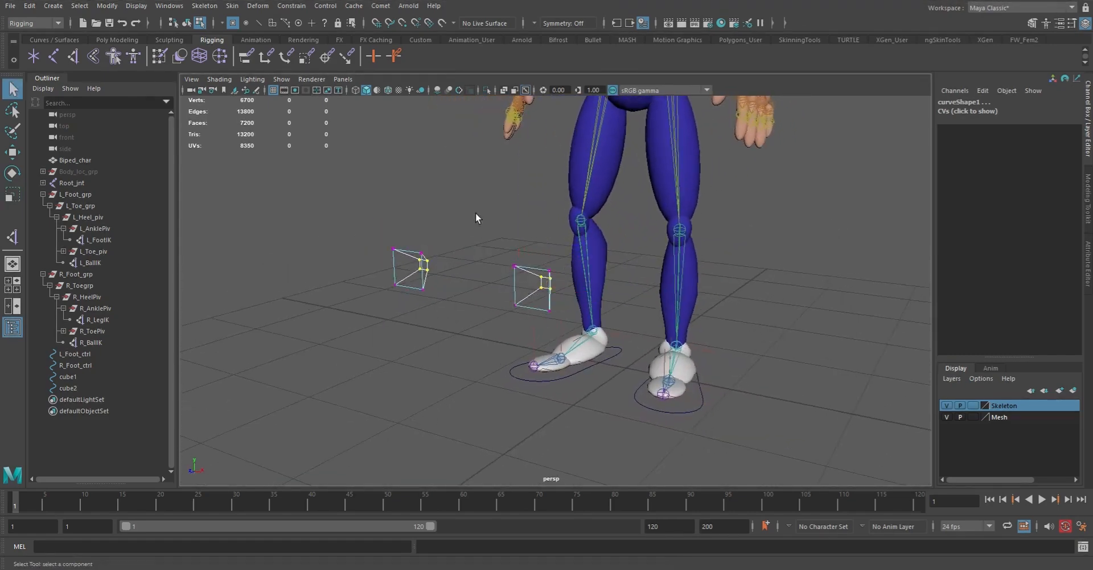
{"action": "left_click", "coordinate": [476, 213]}
{"action": "left_click_drag", "start_coordinate": [529, 333], "coordinate": [490, 334], "text": "alt"}
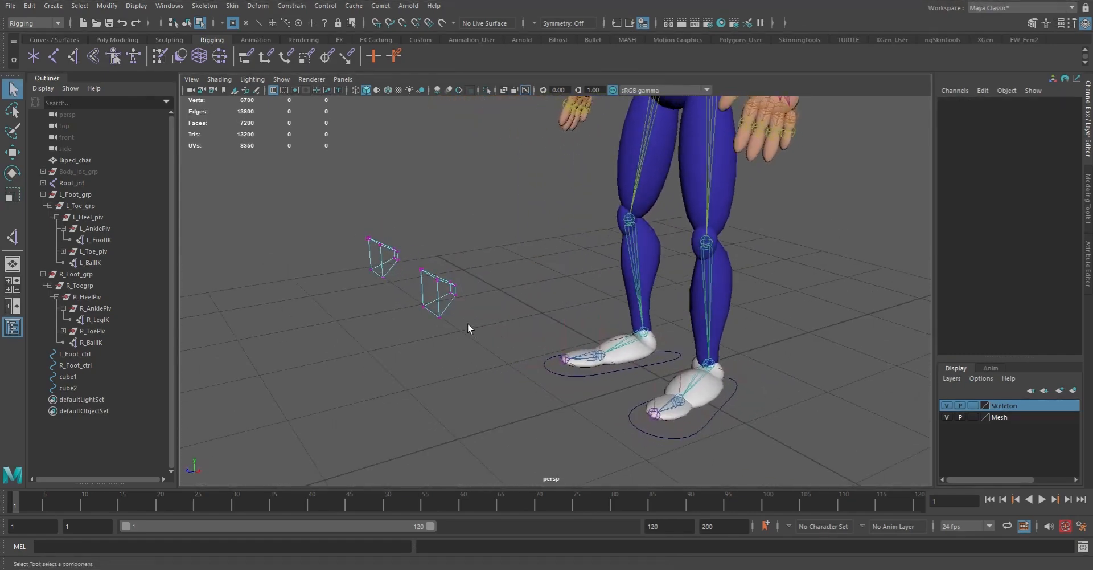
Step: Return to object selection, select both tapered cubes and freeze their transformations
{"action": "key", "text": "F8"}
{"action": "left_click", "coordinate": [487, 287]}
{"action": "left_click_drag", "start_coordinate": [473, 287], "coordinate": [410, 250], "text": "alt"}
{"action": "left_click_drag", "start_coordinate": [349, 195], "coordinate": [460, 316]}
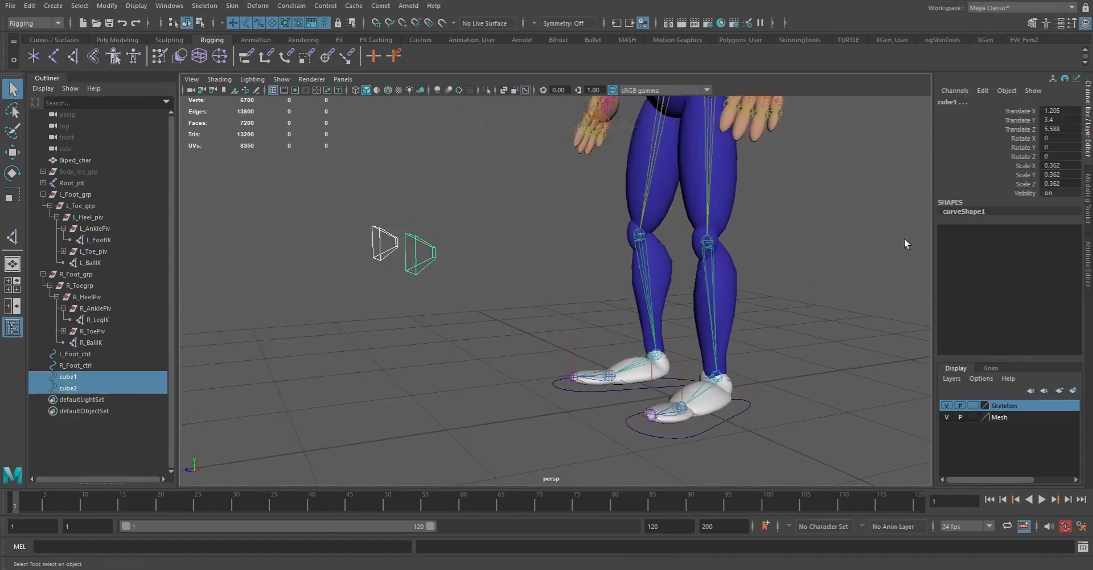
{"action": "left_click", "coordinate": [107, 6]}
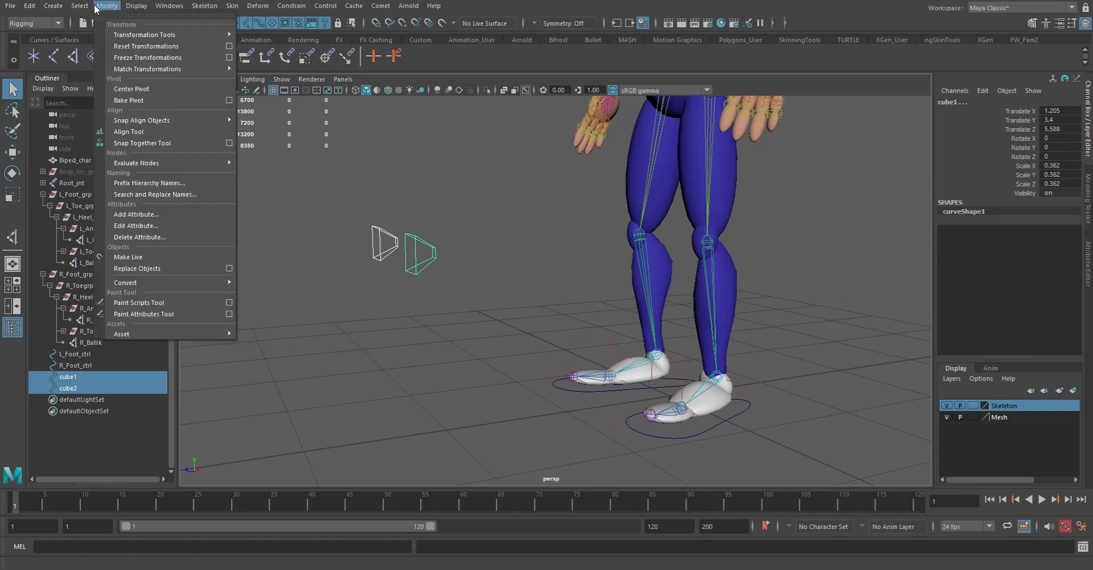
{"action": "left_click", "coordinate": [155, 57]}
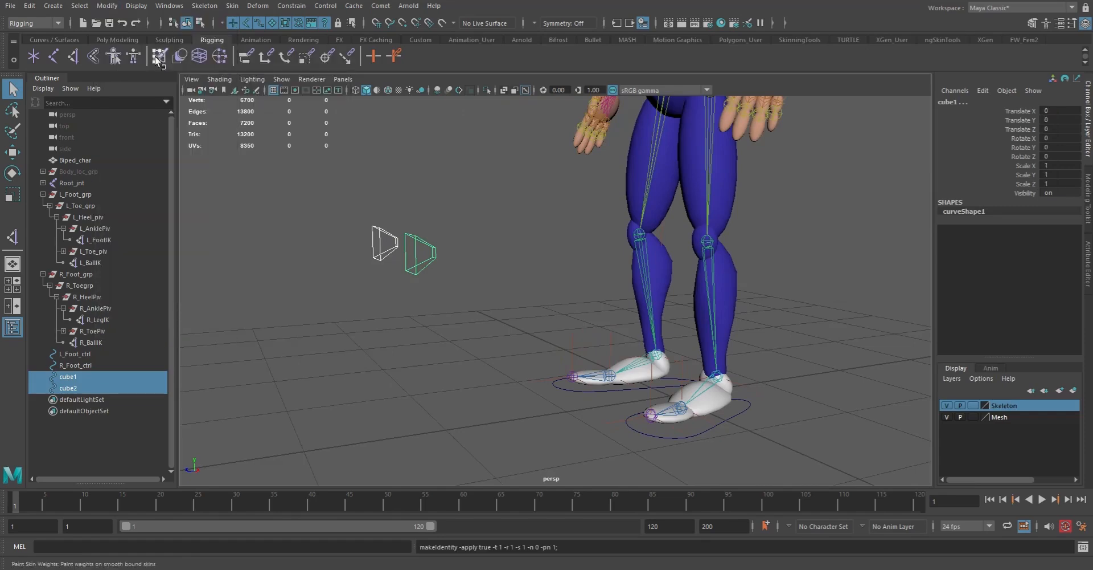
Step: Rename the cube curve in front of the left knee as L_footPV_ctrl
{"action": "key", "text": "w"}
{"action": "left_click_drag", "start_coordinate": [429, 221], "coordinate": [449, 199], "text": "alt"}
{"action": "left_click", "coordinate": [420, 270]}
{"action": "left_click_drag", "start_coordinate": [352, 204], "coordinate": [377, 230], "text": "alt"}
{"action": "left_click", "coordinate": [68, 376]}
{"action": "double_click", "coordinate": [68, 376]}
{"action": "type", "text": "L_footPV_ctrl"}
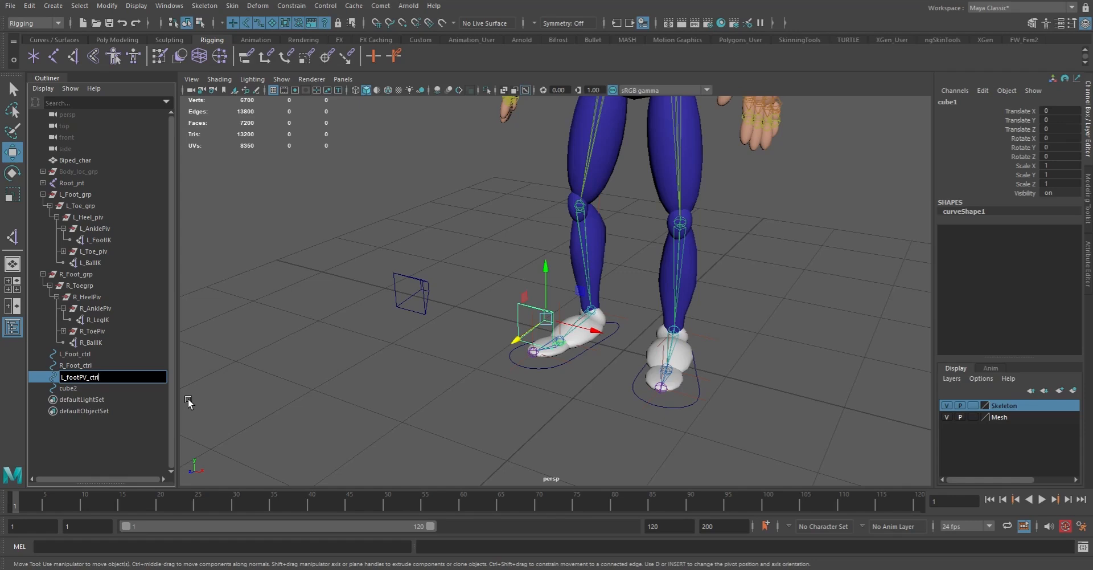
{"action": "key", "text": "Return"}
{"action": "left_click_drag", "start_coordinate": [408, 318], "coordinate": [434, 328]}
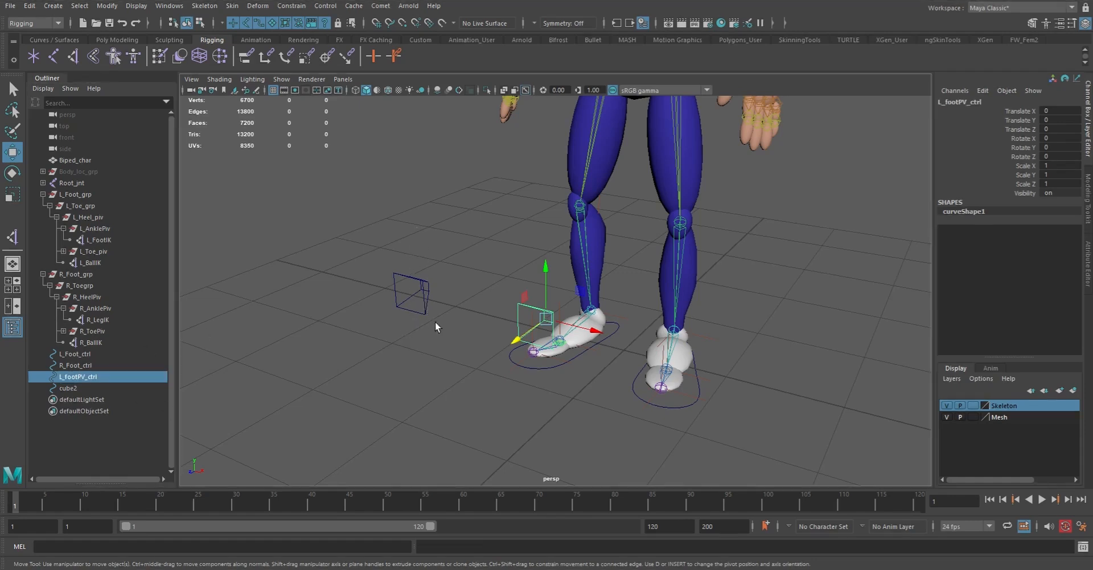
Step: Rename the cube curve in front of the right knee as R_footPV_ctrl, reusing the left control's name
{"action": "left_click", "coordinate": [109, 387]}
{"action": "double_click", "coordinate": [63, 391]}
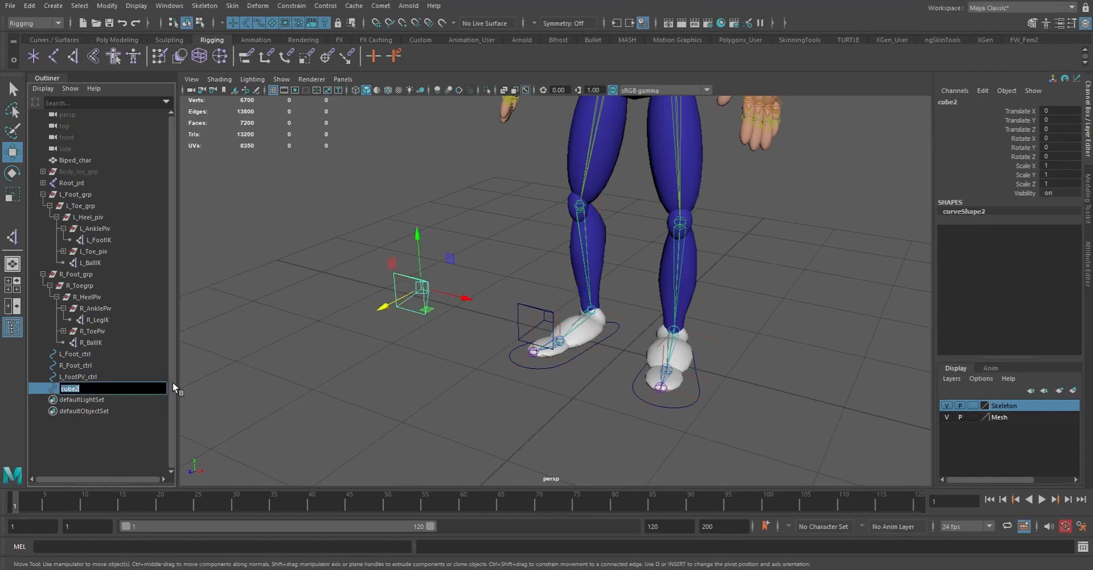
{"action": "double_click", "coordinate": [81, 375]}
{"action": "key", "text": "ctrl+c"}
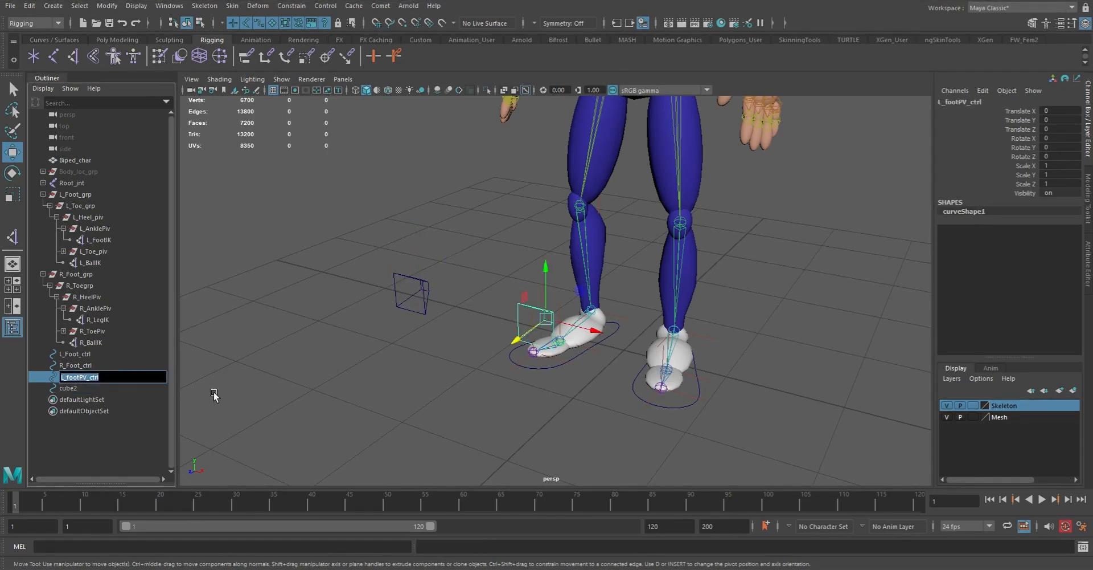
{"action": "left_click", "coordinate": [64, 387]}
{"action": "double_click", "coordinate": [65, 389]}
{"action": "key", "text": "ctrl+v"}
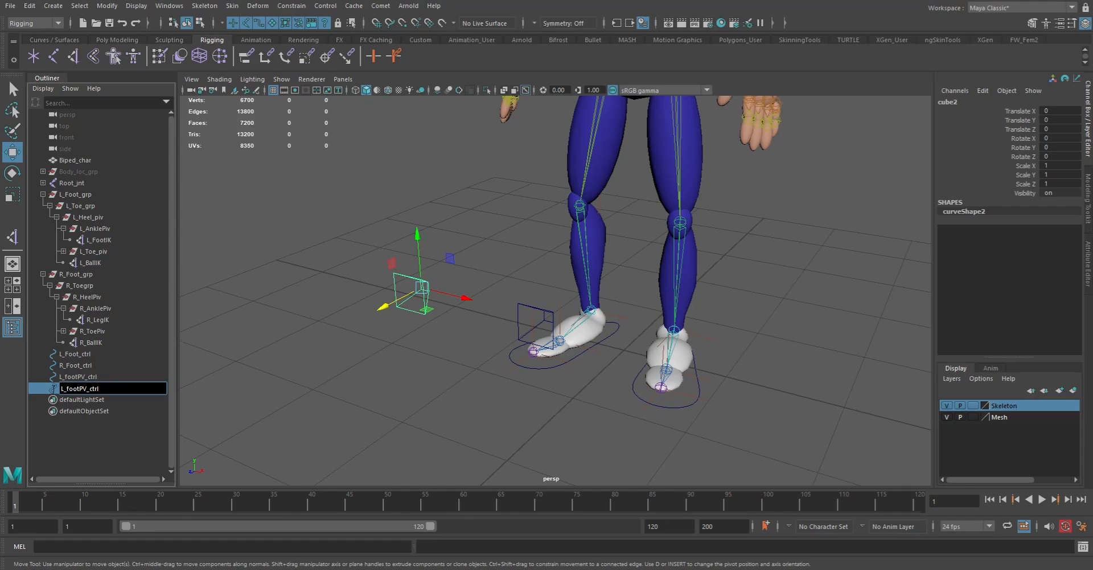
{"action": "type", "text": "R"}
{"action": "key", "text": "Return"}
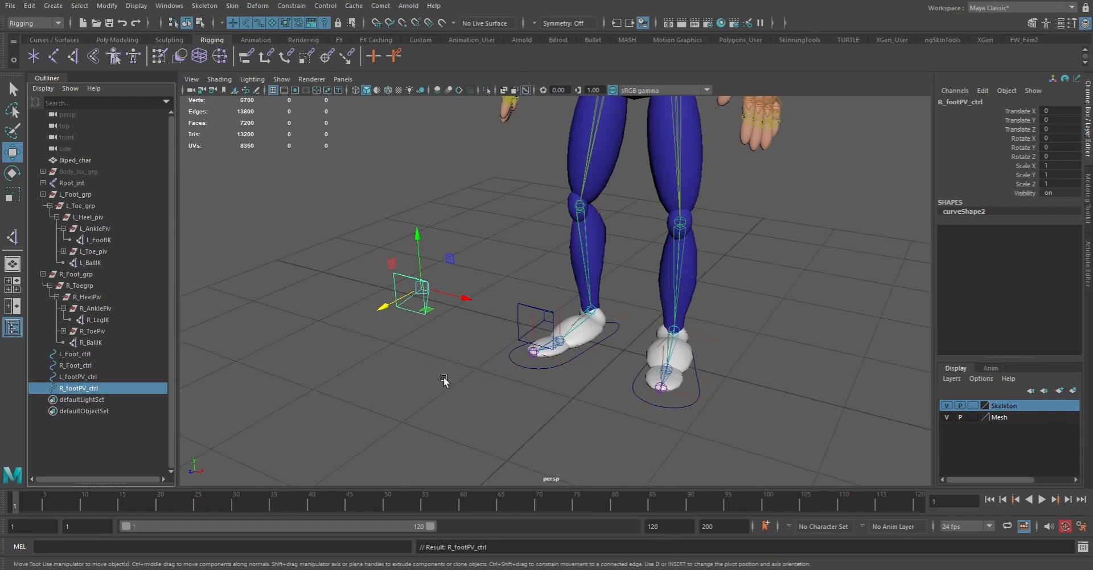
Step: Apply a pole vector constraint from L_footPV_ctrl to the L_FootIK handle
{"action": "left_click_drag", "start_coordinate": [537, 369], "coordinate": [565, 350], "text": "alt"}
{"action": "left_click_drag", "start_coordinate": [551, 385], "coordinate": [491, 316], "text": "alt"}
{"action": "key", "text": "q"}
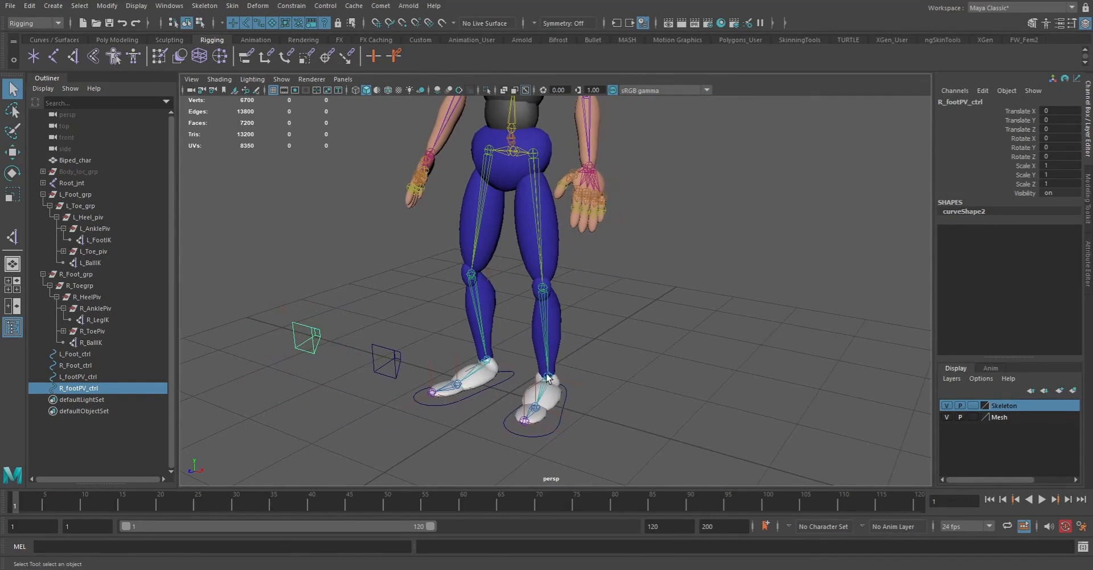
{"action": "left_click", "coordinate": [397, 357]}
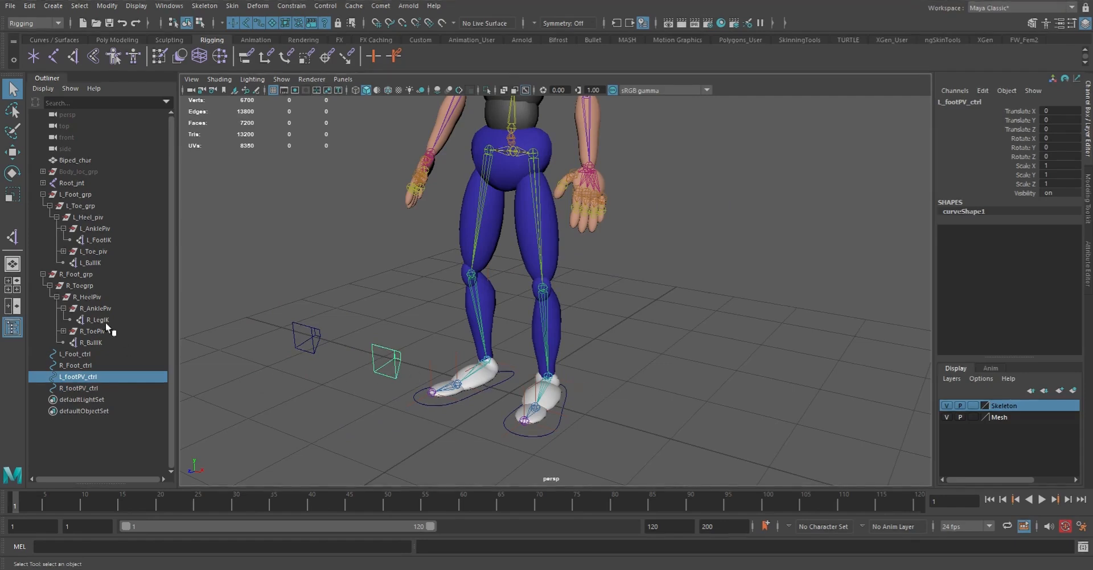
{"action": "left_click", "coordinate": [98, 239], "text": "ctrl"}
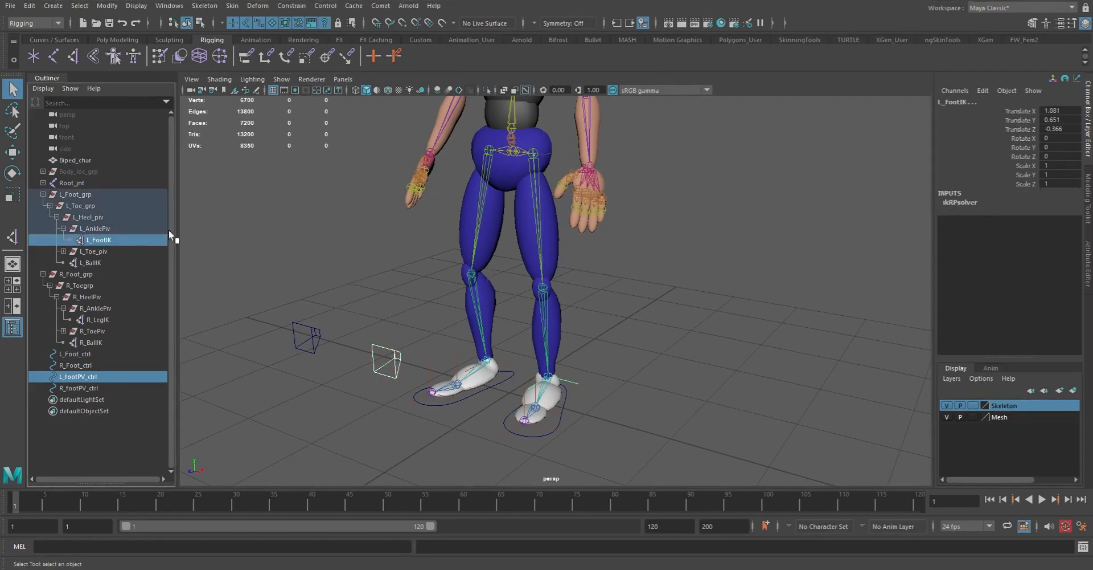
{"action": "left_click", "coordinate": [289, 6]}
{"action": "left_click", "coordinate": [323, 93]}
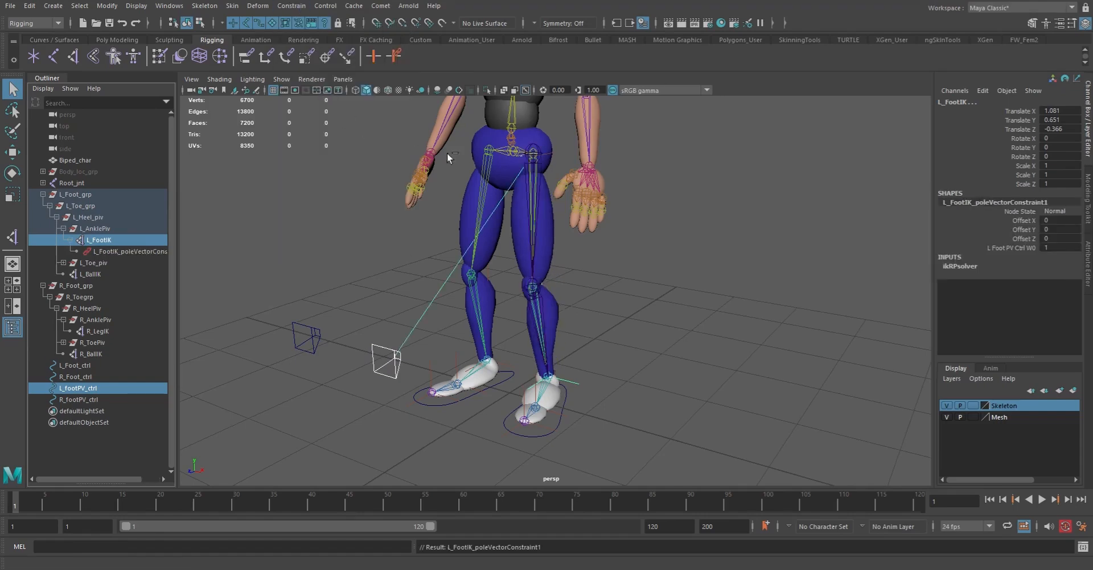
Step: Apply a pole vector constraint from R_footPV_ctrl to the R_LegIK handle
{"action": "left_click_drag", "start_coordinate": [604, 205], "coordinate": [650, 221], "text": "alt"}
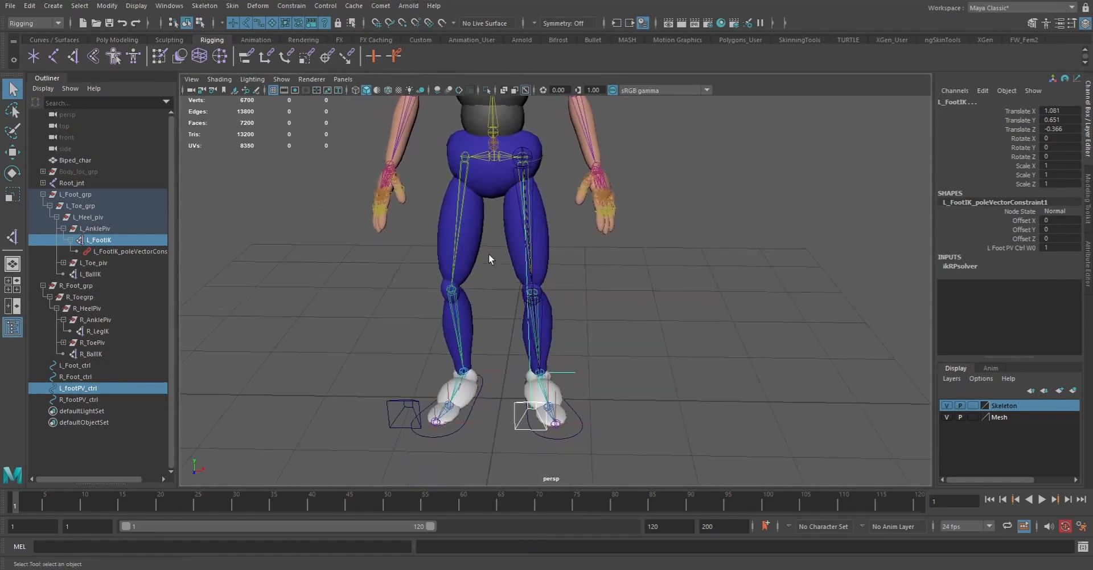
{"action": "scroll", "coordinate": [430, 286], "scroll_direction": "up", "scroll_amount": 5}
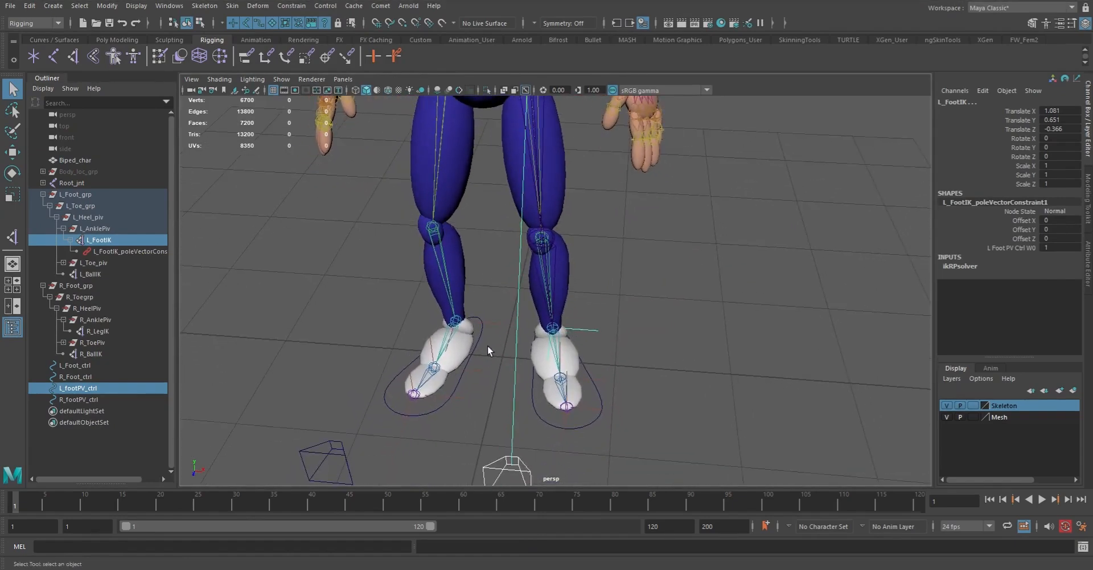
{"action": "left_click_drag", "start_coordinate": [335, 472], "coordinate": [333, 470]}
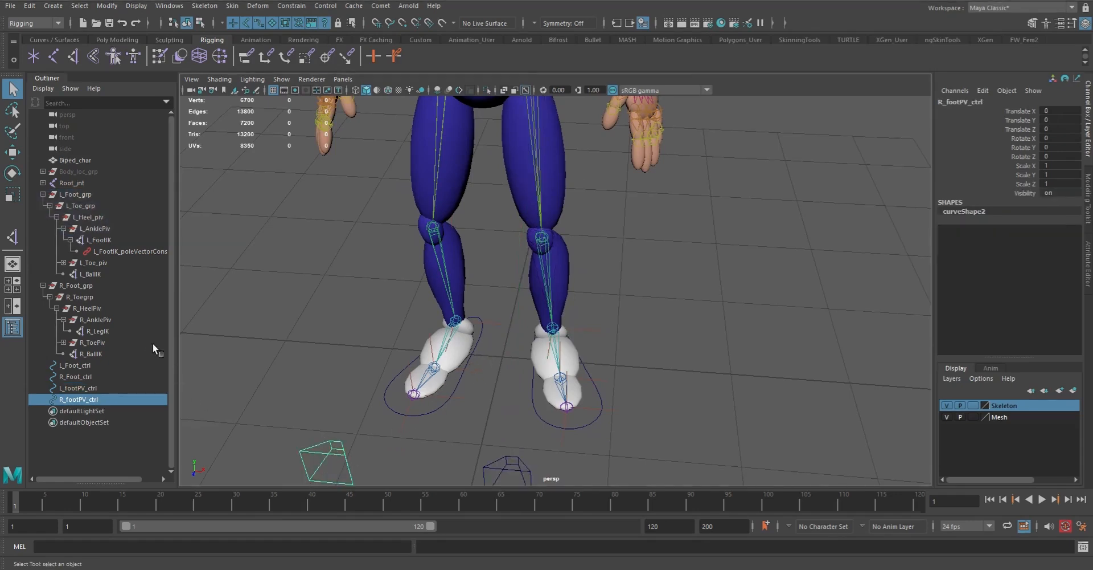
{"action": "left_click", "coordinate": [98, 331], "text": "ctrl"}
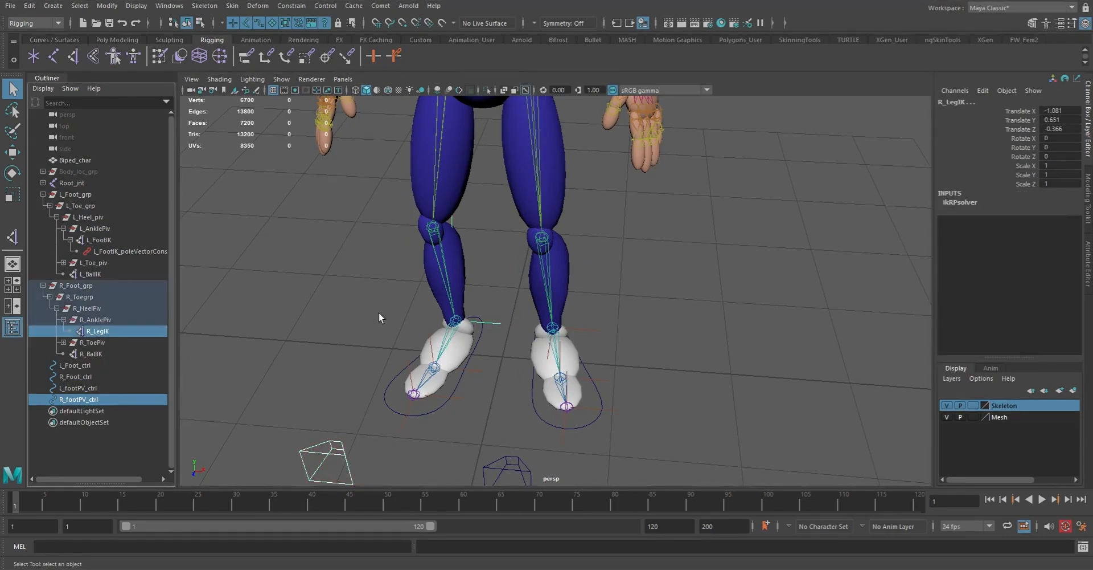
{"action": "left_click", "coordinate": [348, 57]}
Step: Test the right knee's pole vector by moving R_footPV_ctrl, and undo the move
{"action": "right_click_drag", "start_coordinate": [777, 251], "coordinate": [445, 193], "text": "alt"}
{"action": "left_click_drag", "start_coordinate": [445, 194], "coordinate": [395, 165], "text": "alt"}
{"action": "right_click_drag", "start_coordinate": [397, 165], "coordinate": [647, 319], "text": "alt"}
{"action": "left_click_drag", "start_coordinate": [647, 320], "coordinate": [605, 308], "text": "alt"}
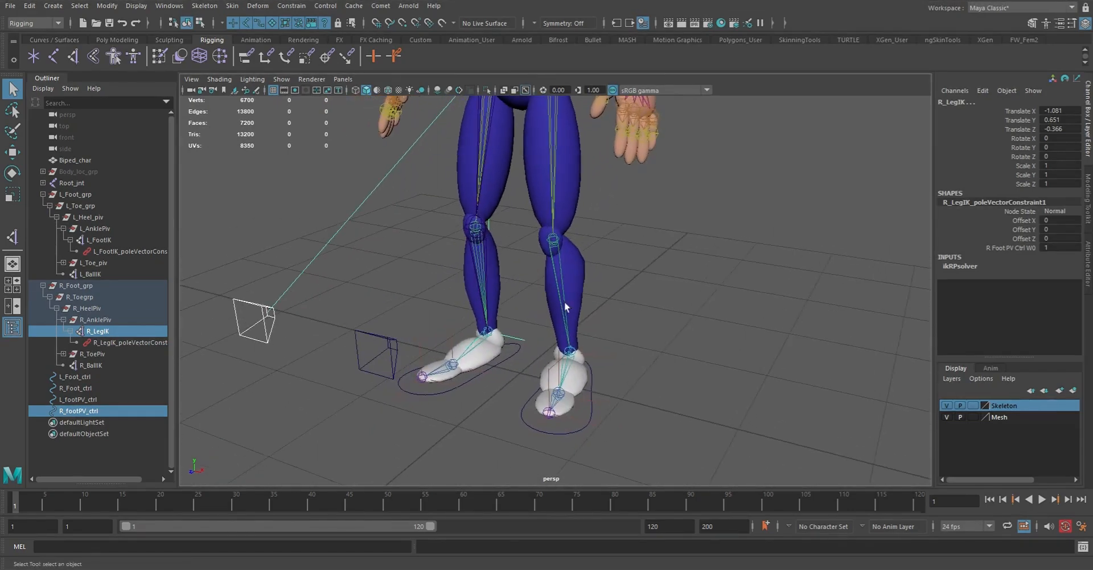
{"action": "left_click", "coordinate": [254, 307]}
{"action": "key", "text": "w"}
{"action": "left_click_drag", "start_coordinate": [305, 324], "coordinate": [476, 295]}
{"action": "key", "text": "ctrl+z"}
{"action": "right_click_drag", "start_coordinate": [480, 322], "coordinate": [300, 286], "text": "alt"}
{"action": "left_click_drag", "start_coordinate": [300, 286], "coordinate": [365, 299], "text": "alt"}
{"action": "key", "text": "q"}
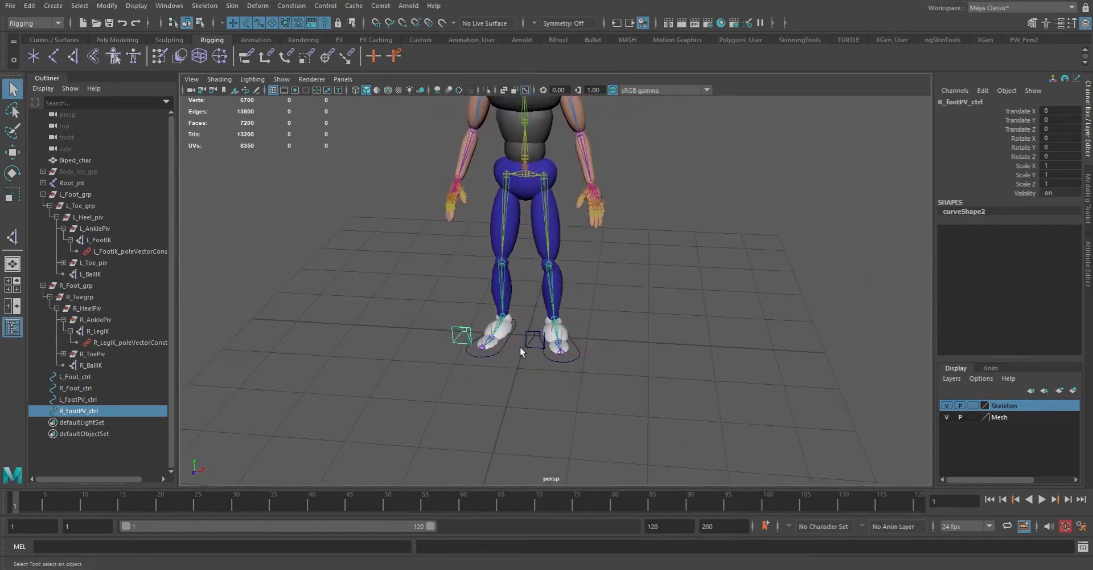
Step: Test the left knee's pole vector by moving L_footPV_ctrl, and undo the move
{"action": "left_click", "coordinate": [528, 345]}
{"action": "left_click_drag", "start_coordinate": [528, 346], "coordinate": [542, 360], "text": "alt"}
{"action": "key", "text": "w"}
{"action": "left_click_drag", "start_coordinate": [648, 353], "coordinate": [588, 375]}
{"action": "key", "text": "ctrl+z"}
{"action": "key", "text": "q"}
Step: Collapse both foot groups in the hierarchy and parent L_Foot_grp under the L_Foot_ctrl curve
{"action": "right_click_drag", "start_coordinate": [478, 263], "coordinate": [651, 369], "text": "alt"}
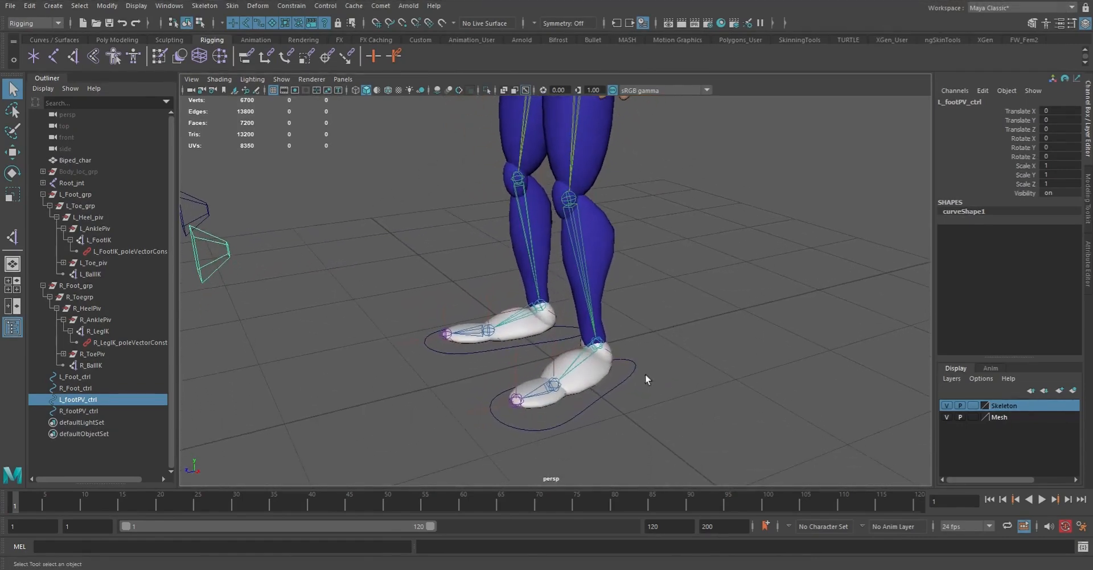
{"action": "left_click", "coordinate": [630, 378]}
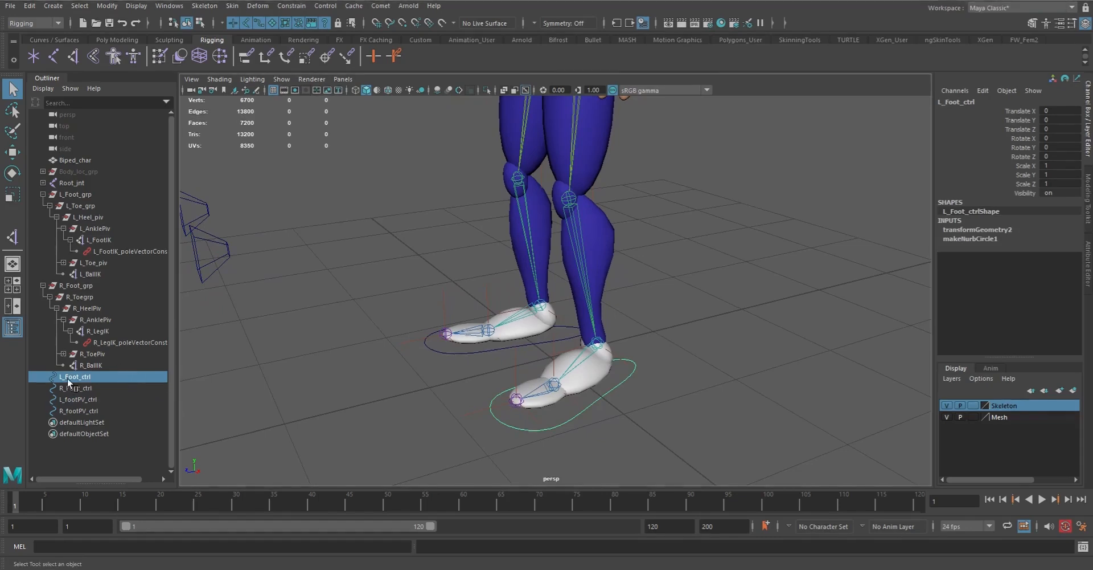
{"action": "left_click", "coordinate": [43, 195]}
{"action": "left_click", "coordinate": [43, 205]}
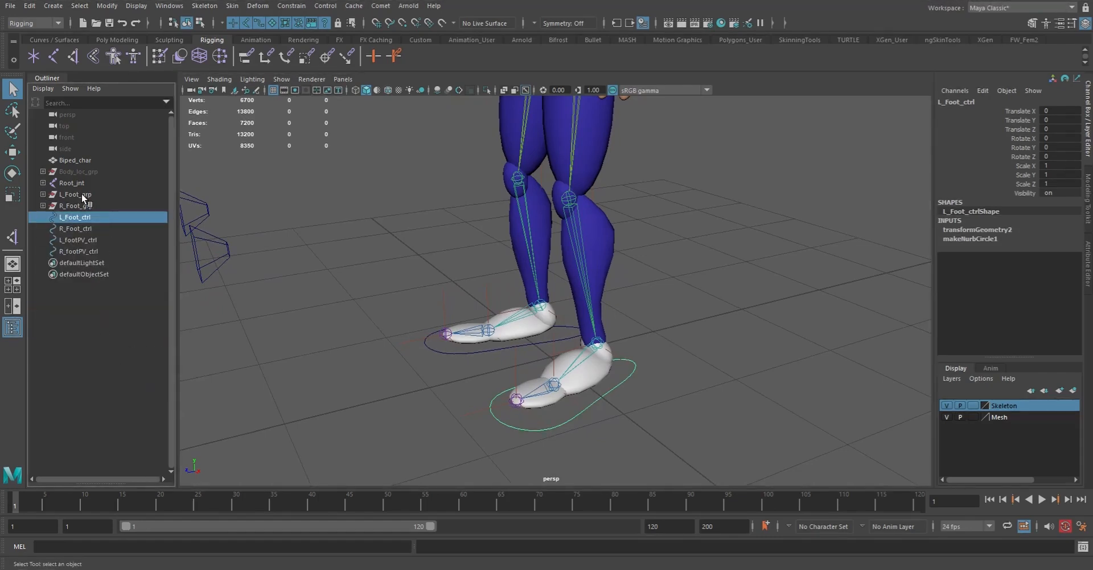
{"action": "left_click", "coordinate": [80, 194]}
{"action": "left_click", "coordinate": [76, 217], "text": "ctrl"}
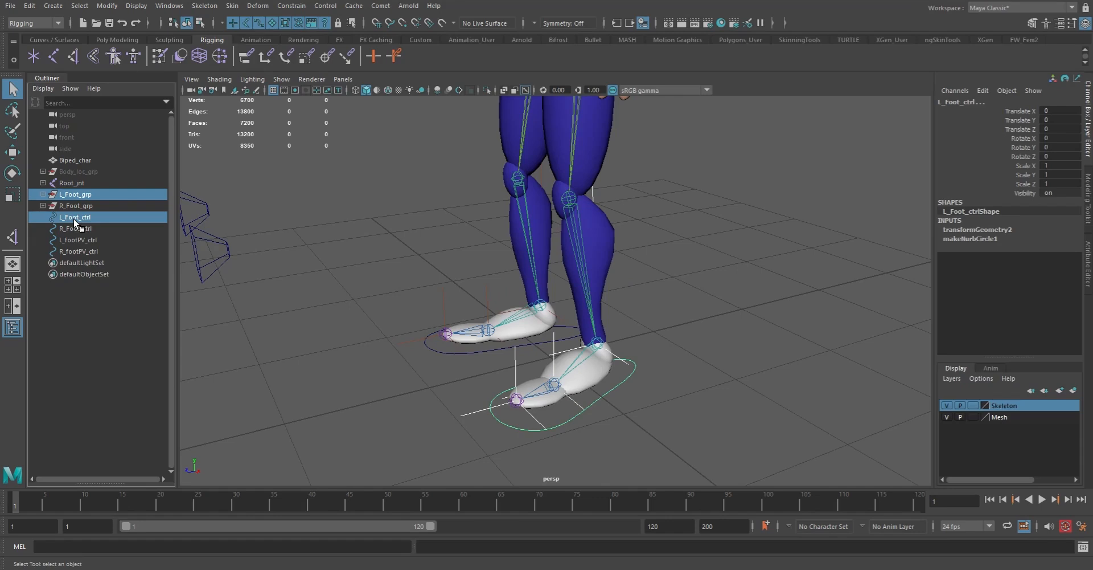
{"action": "key", "text": "p"}
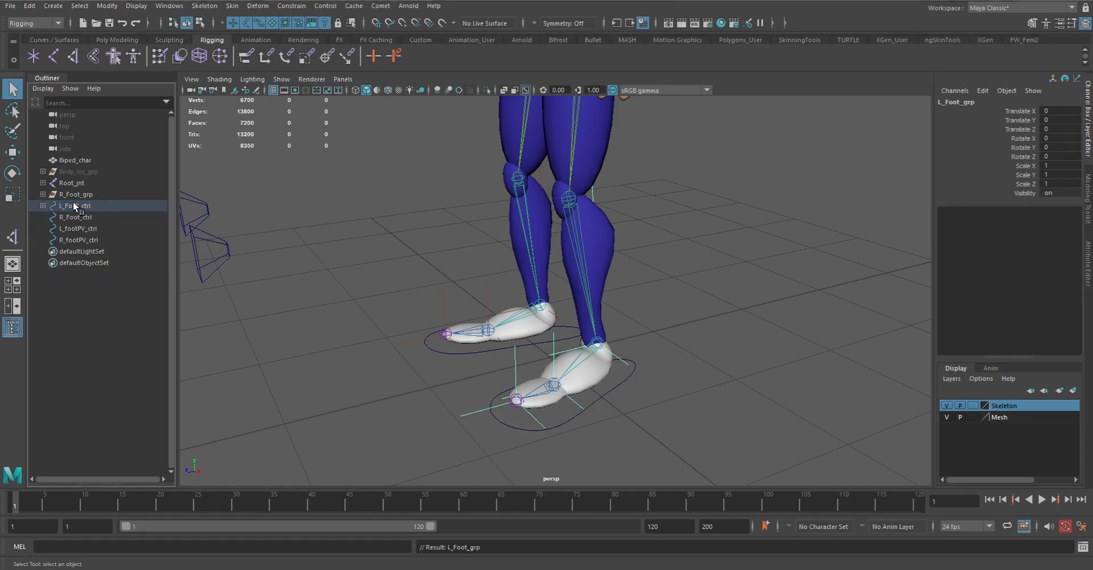
Step: Parent R_Foot_grp under the R_Foot_ctrl curve
{"action": "left_click", "coordinate": [71, 193]}
{"action": "left_click", "coordinate": [79, 217], "text": "ctrl"}
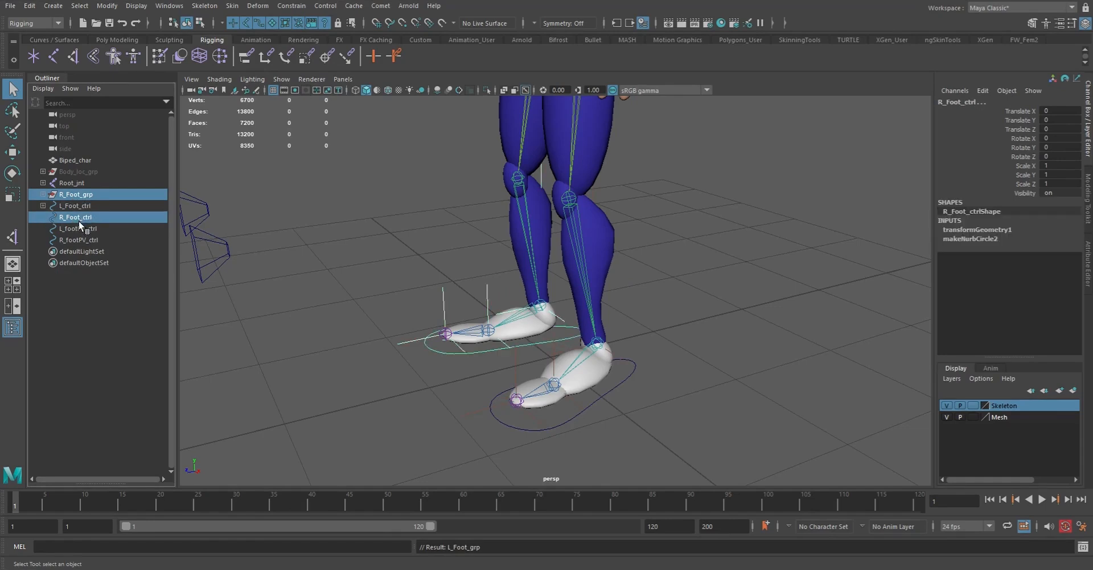
{"action": "key", "text": "p"}
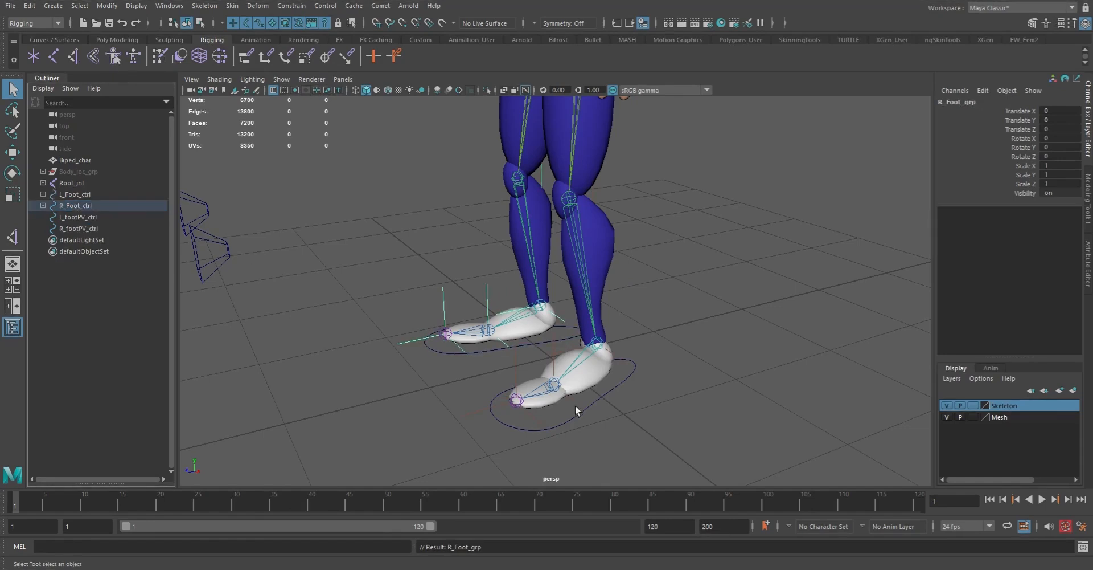
Step: Test the left leg's IK by moving L_Foot_ctrl, and undo the move
{"action": "left_click_drag", "start_coordinate": [618, 379], "coordinate": [633, 410]}
{"action": "left_click_drag", "start_coordinate": [561, 405], "coordinate": [633, 410], "text": "alt"}
{"action": "key", "text": "w"}
{"action": "left_click_drag", "start_coordinate": [544, 379], "coordinate": [610, 332]}
{"action": "key", "text": "ctrl+z"}
{"action": "left_click_drag", "start_coordinate": [461, 354], "coordinate": [561, 336], "text": "alt"}
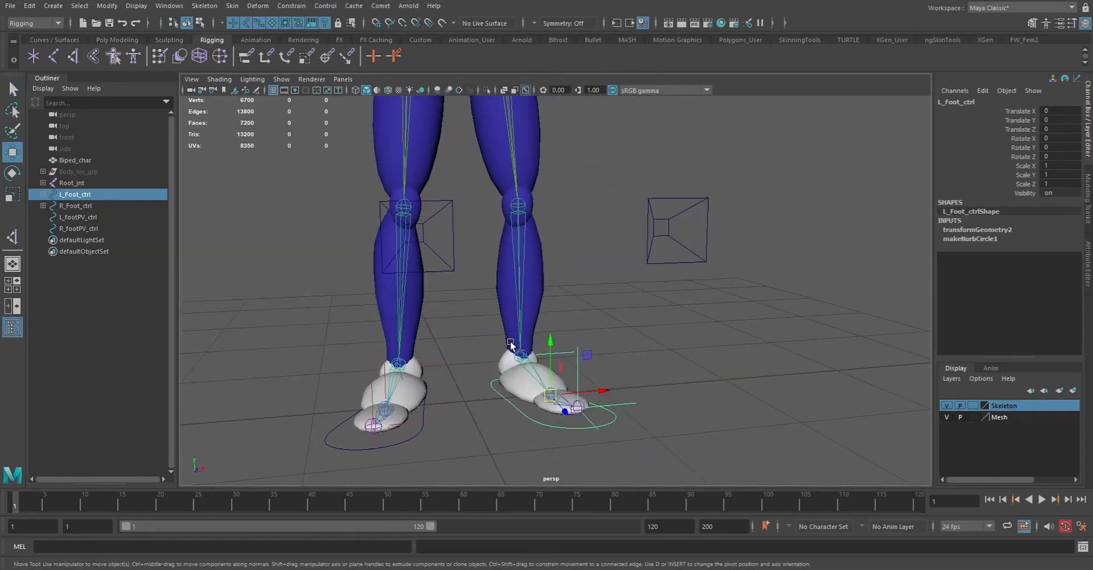
Step: Test the left foot's rotation with L_Foot_ctrl, and undo the rotation
{"action": "key", "text": "e"}
{"action": "left_click_drag", "start_coordinate": [567, 371], "coordinate": [591, 370]}
{"action": "key", "text": "ctrl+z"}
{"action": "left_click_drag", "start_coordinate": [625, 402], "coordinate": [575, 398], "text": "alt"}
{"action": "key", "text": "ctrl+z"}
{"action": "scroll", "coordinate": [653, 351], "scroll_direction": "down", "scroll_amount": 5}
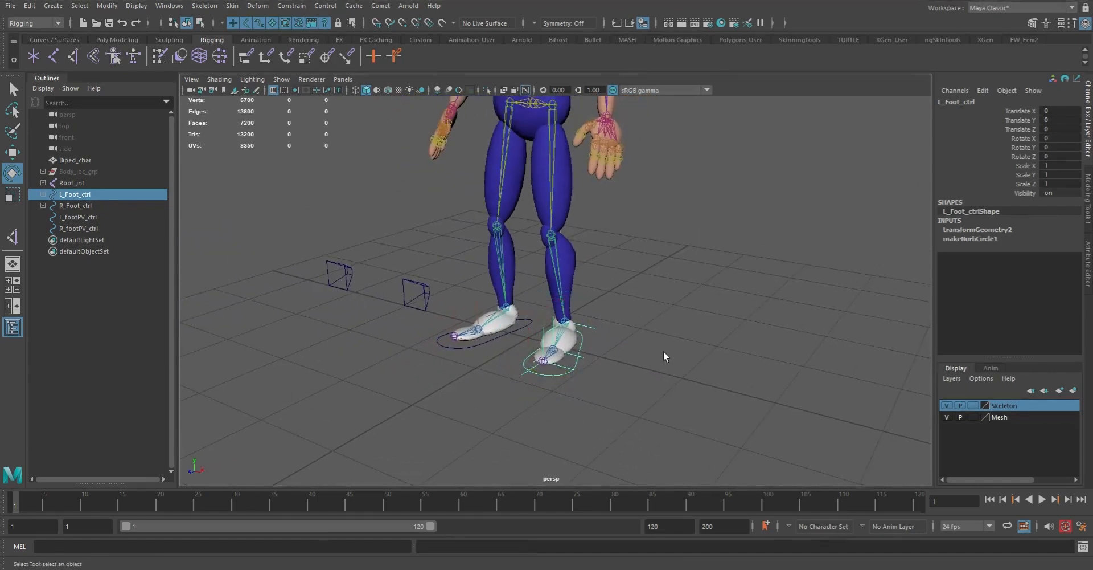
Step: Clear the selection and examine the leg controls, hips and torso from several angles
{"action": "key", "text": "q"}
{"action": "left_click", "coordinate": [684, 362]}
{"action": "left_click_drag", "start_coordinate": [684, 362], "coordinate": [483, 313], "text": "alt"}
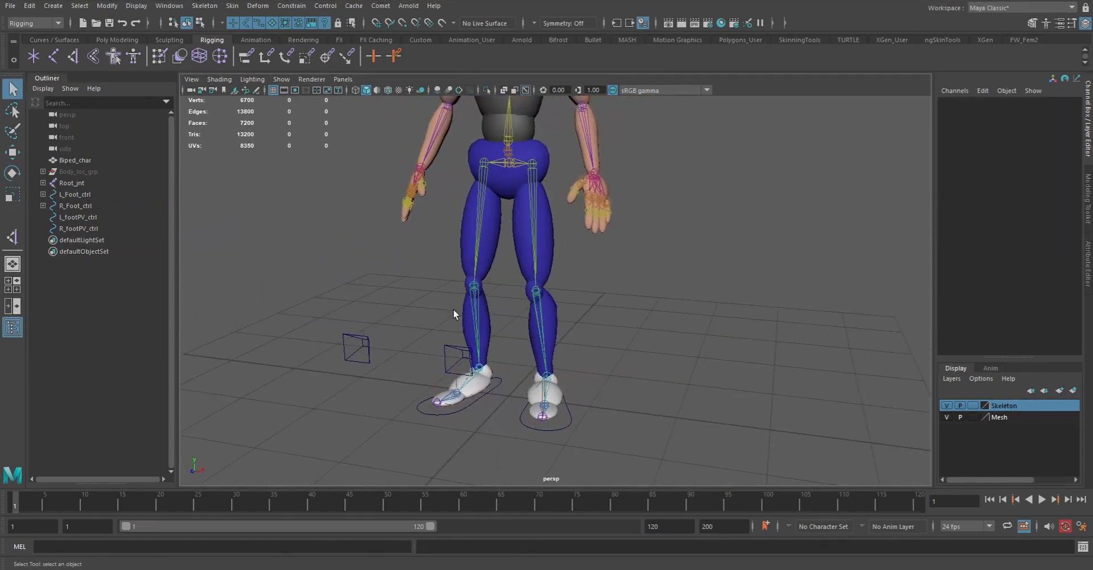
{"action": "left_click_drag", "start_coordinate": [349, 285], "coordinate": [319, 285], "text": "alt"}
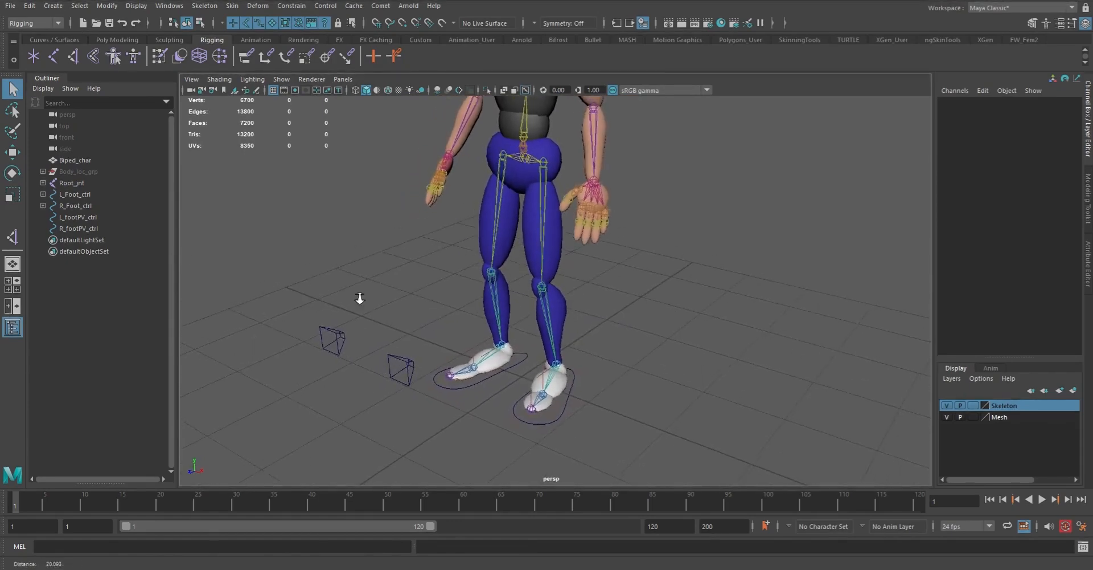
{"action": "right_click_drag", "start_coordinate": [376, 294], "coordinate": [279, 222], "text": "alt"}
{"action": "middle_click_drag", "start_coordinate": [278, 223], "coordinate": [283, 272], "text": "alt"}
{"action": "left_click_drag", "start_coordinate": [283, 272], "coordinate": [310, 257], "text": "alt"}
{"action": "right_click_drag", "start_coordinate": [319, 266], "coordinate": [455, 362], "text": "alt"}
{"action": "left_click_drag", "start_coordinate": [444, 278], "coordinate": [513, 271], "text": "alt"}
{"action": "right_click_drag", "start_coordinate": [512, 271], "coordinate": [512, 306], "text": "alt"}
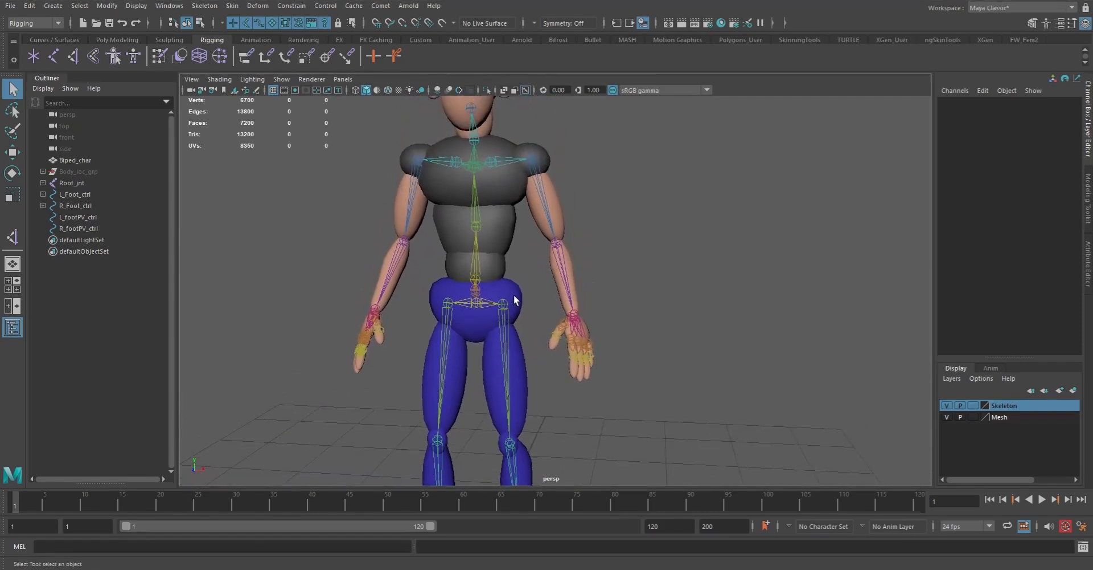